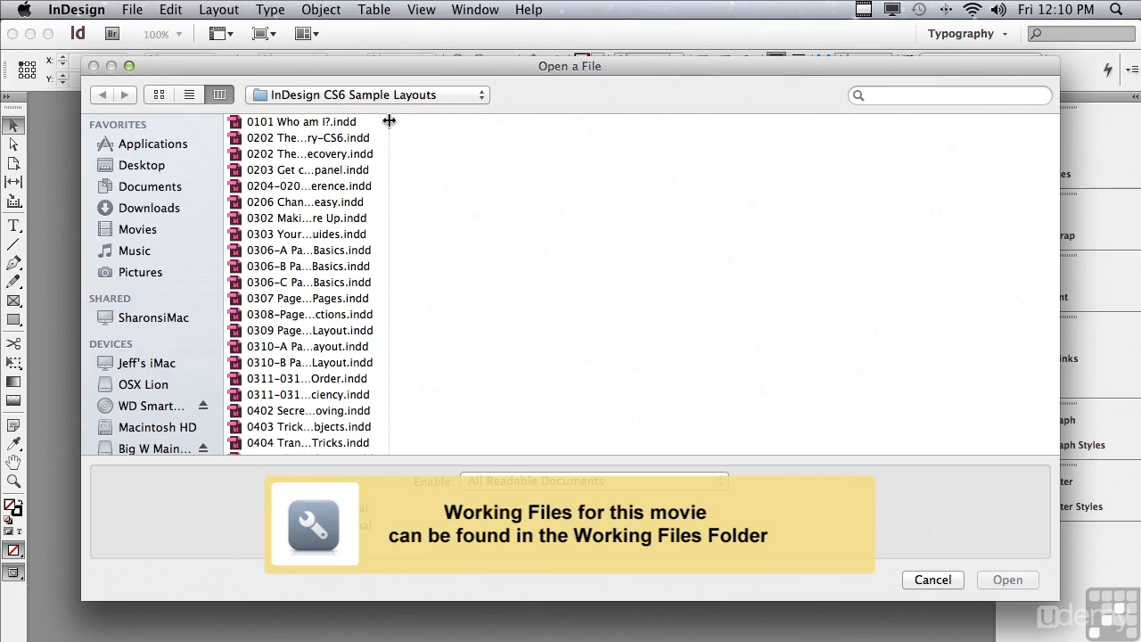
- Open the document 1502 Set Up Your Own Custom Preflight Profile.indd from the InDesign CS6 Sample Layouts folder
scroll(383, 357, down, 15)
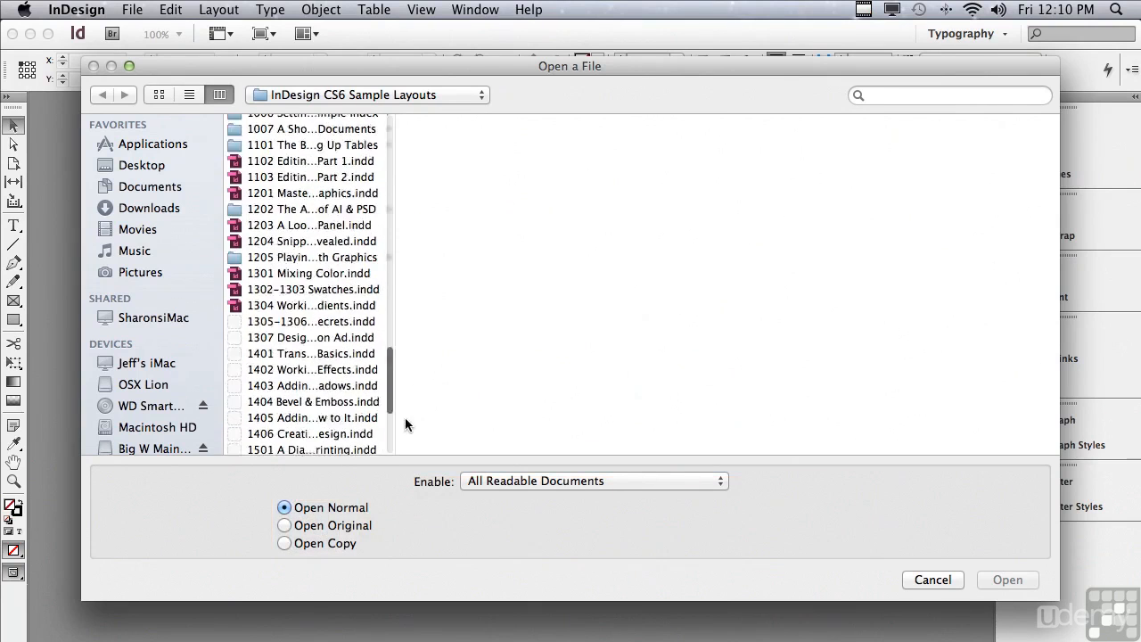
scroll(384, 410, down, 4)
click(305, 270)
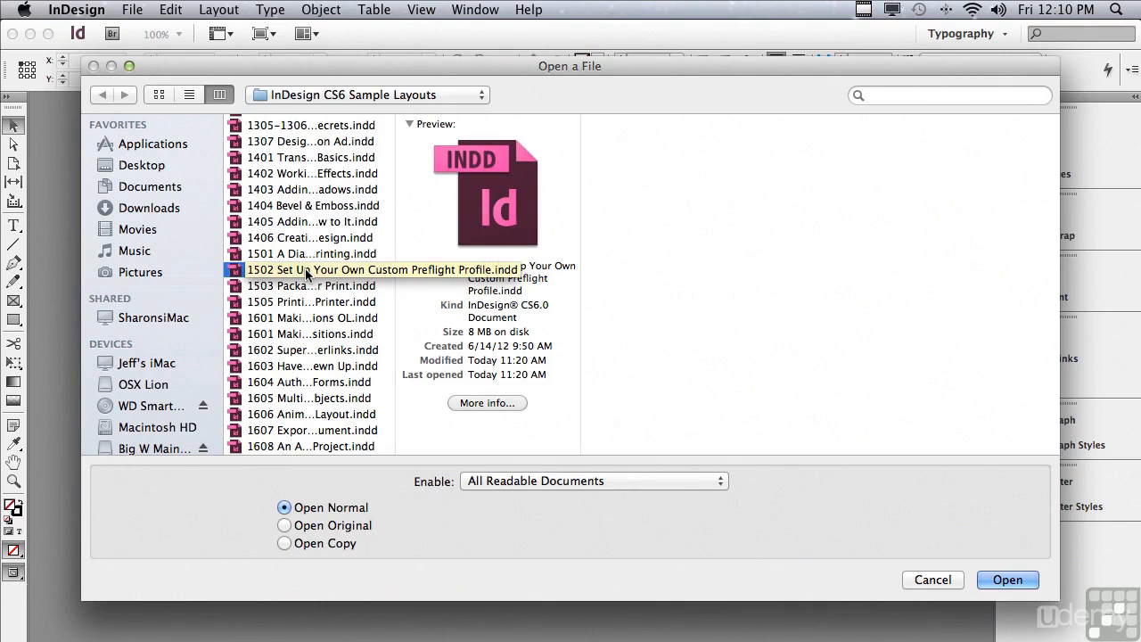
click(997, 577)
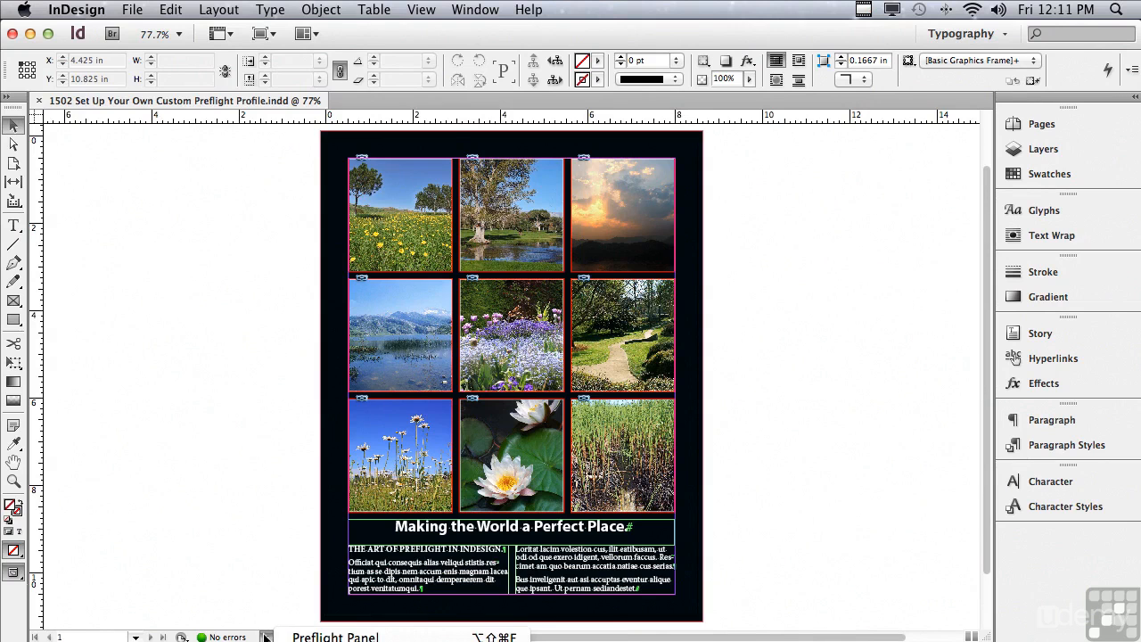
- Display the Preflight panel over the page, check its available profiles, and open the preflight profile definitions
click(303, 636)
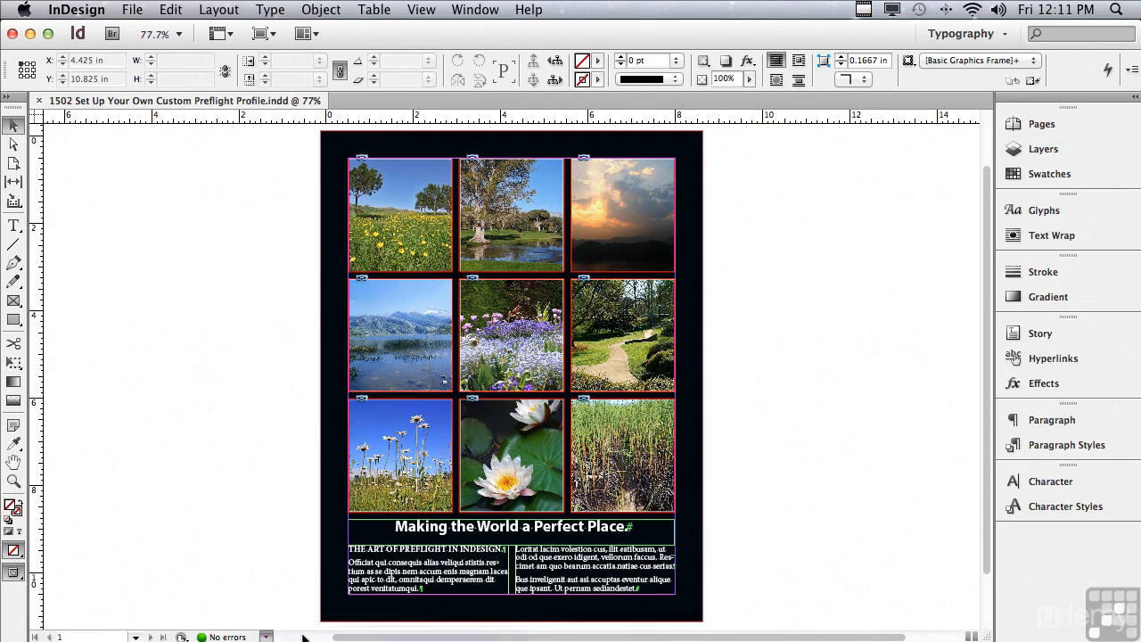
drag(212, 247, 463, 282)
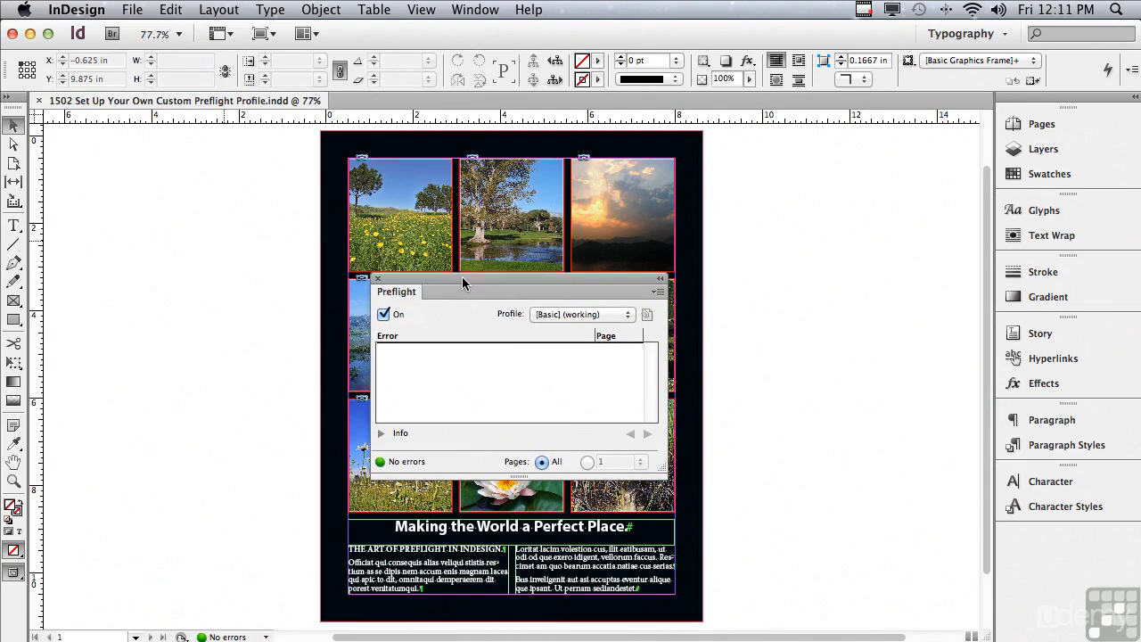
click(563, 316)
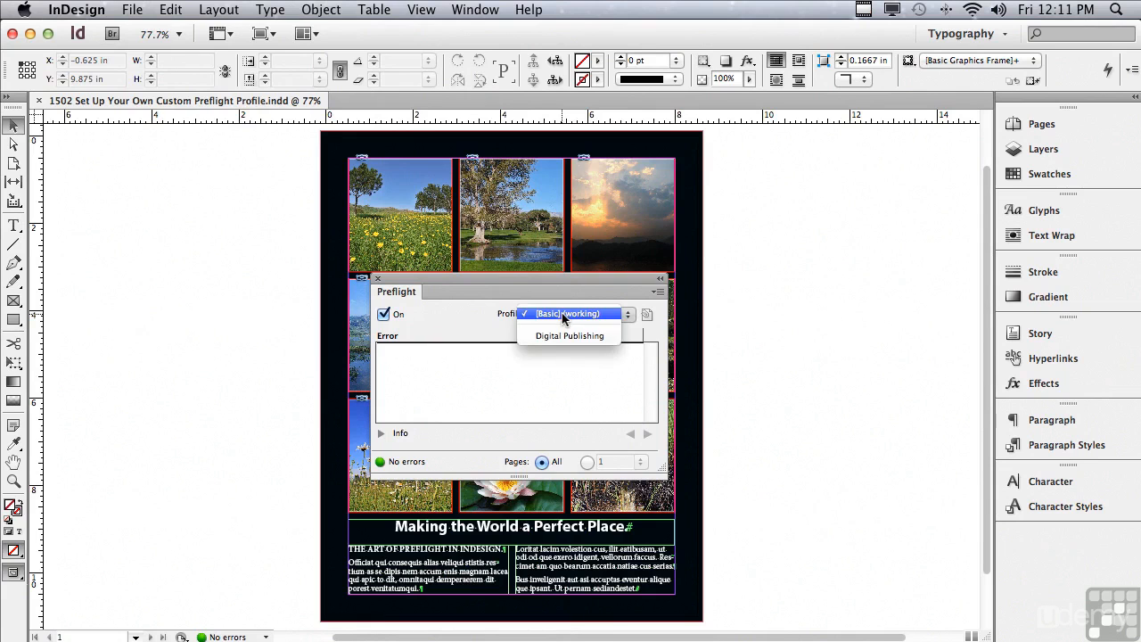
click(471, 315)
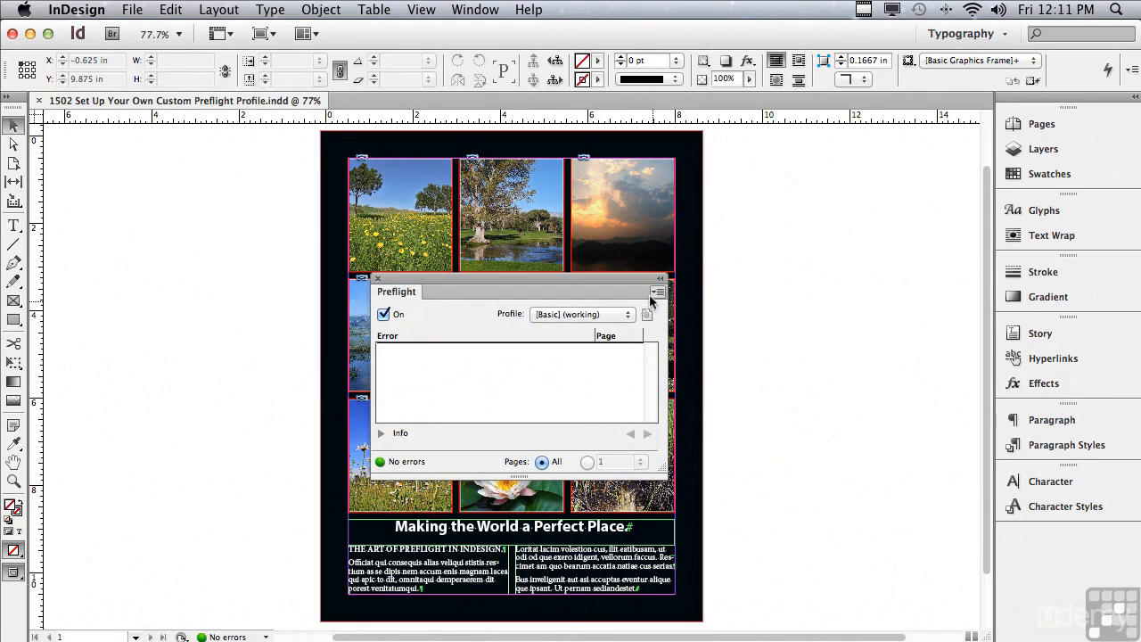
click(656, 293)
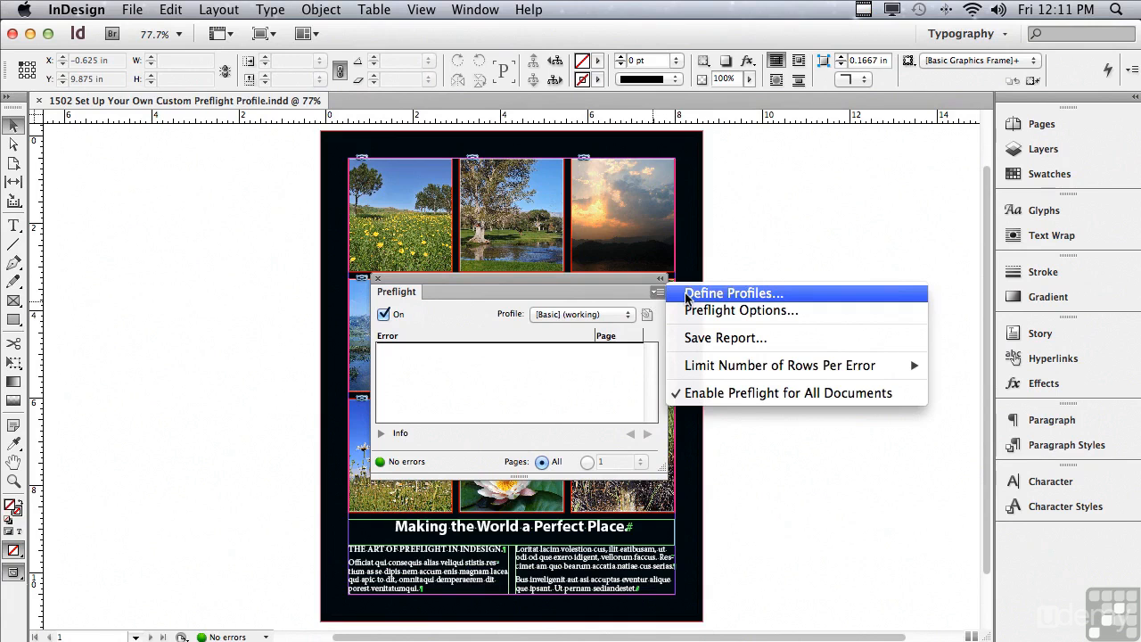
click(686, 294)
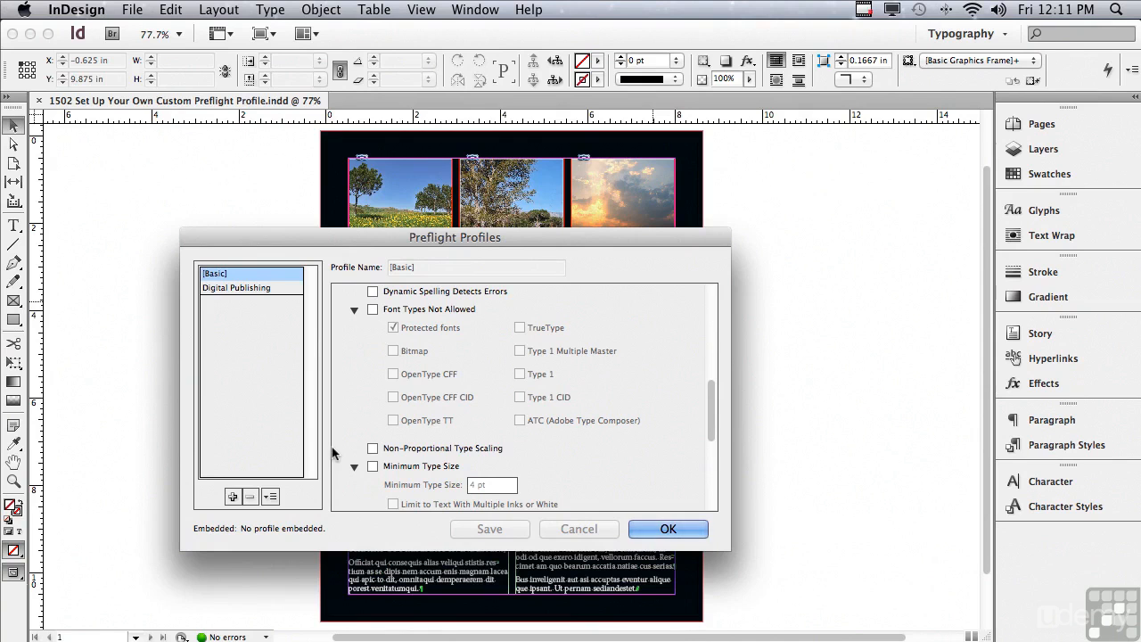
click(268, 502)
click(294, 495)
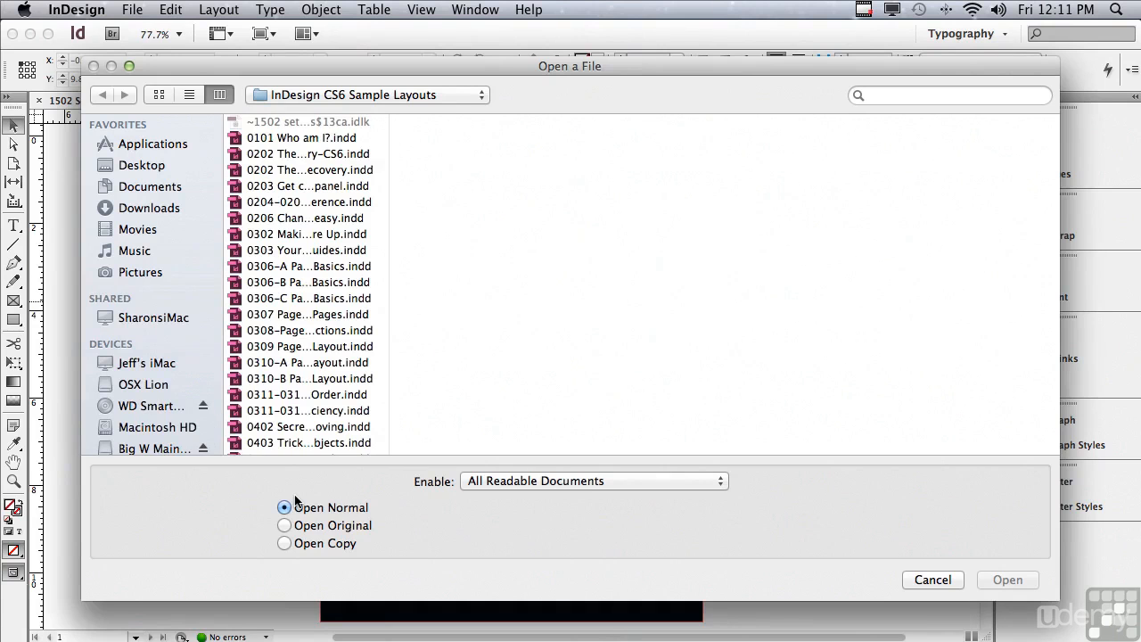
click(928, 581)
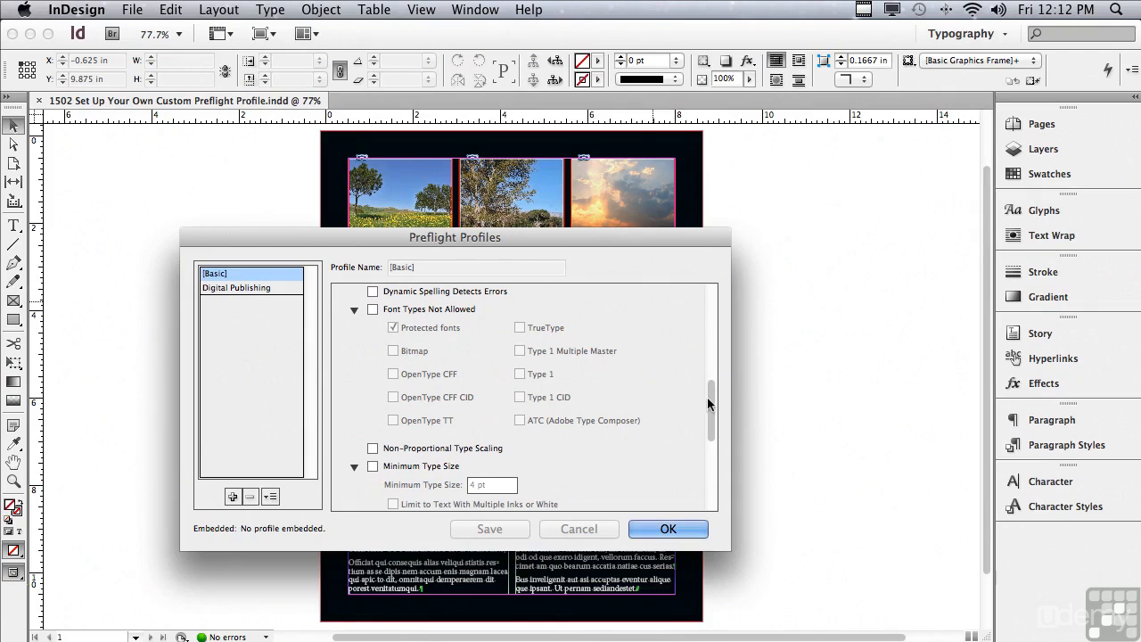
- Create a new preflight profile named ABC Printer
drag(711, 403, 711, 289)
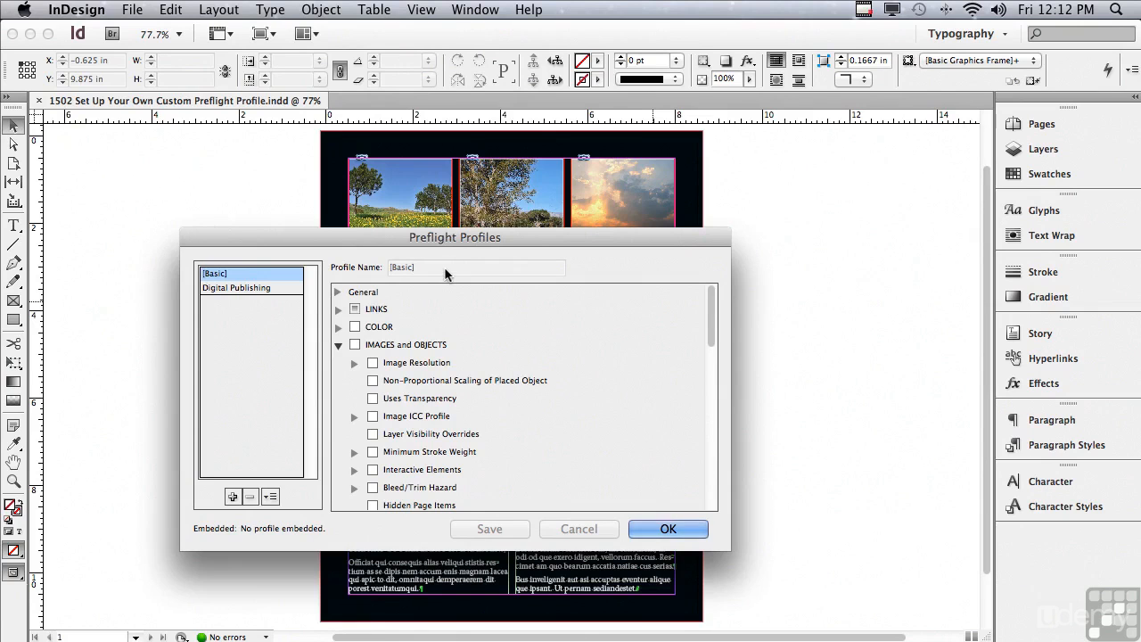
click(231, 497)
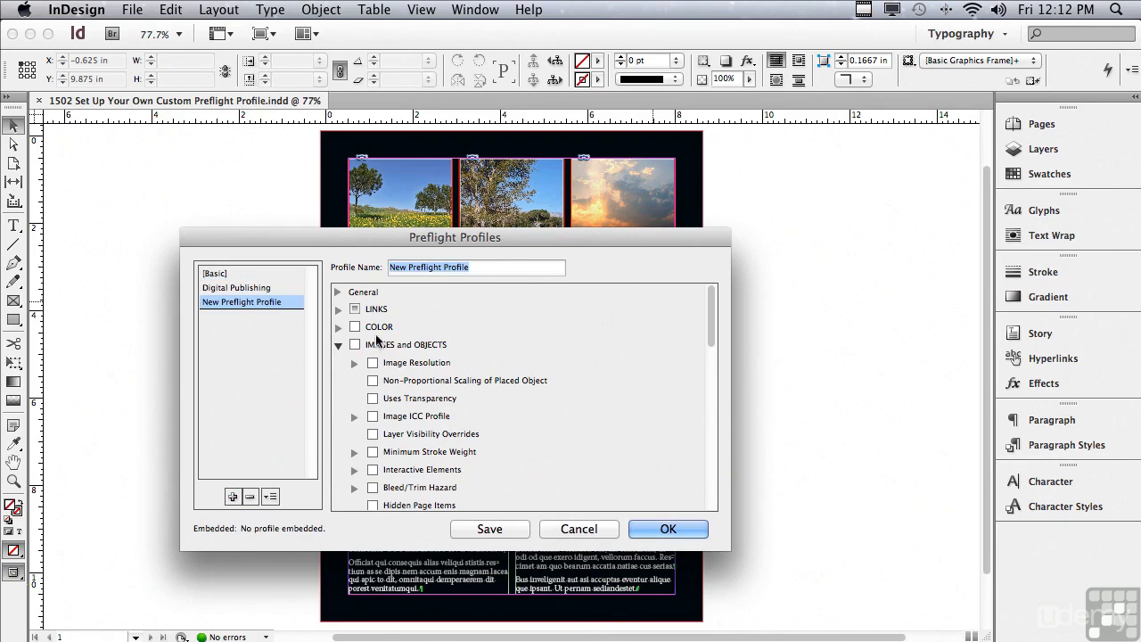
text(AB)
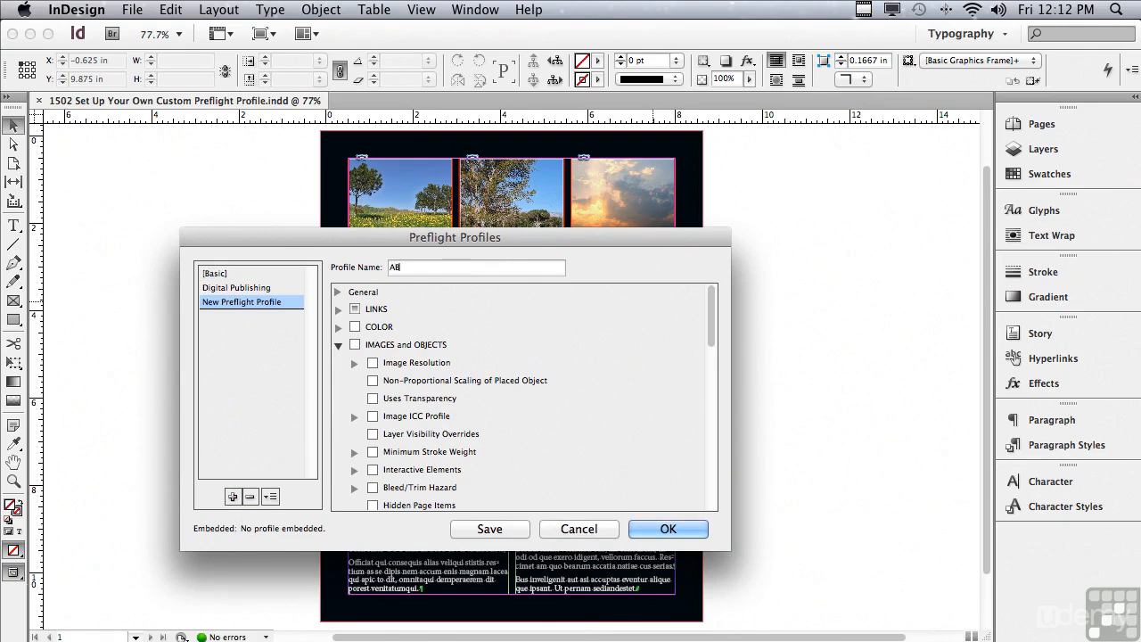
text(C Printer)
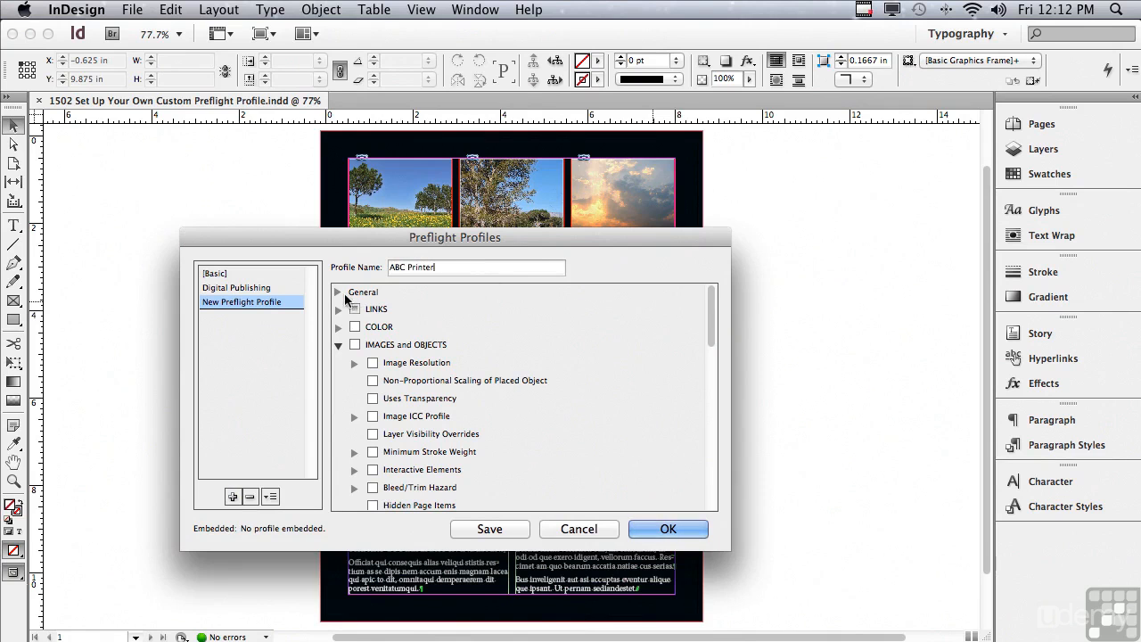
- Review the profile's general description and disable the Inaccessible URL Links check among the link rules
click(339, 291)
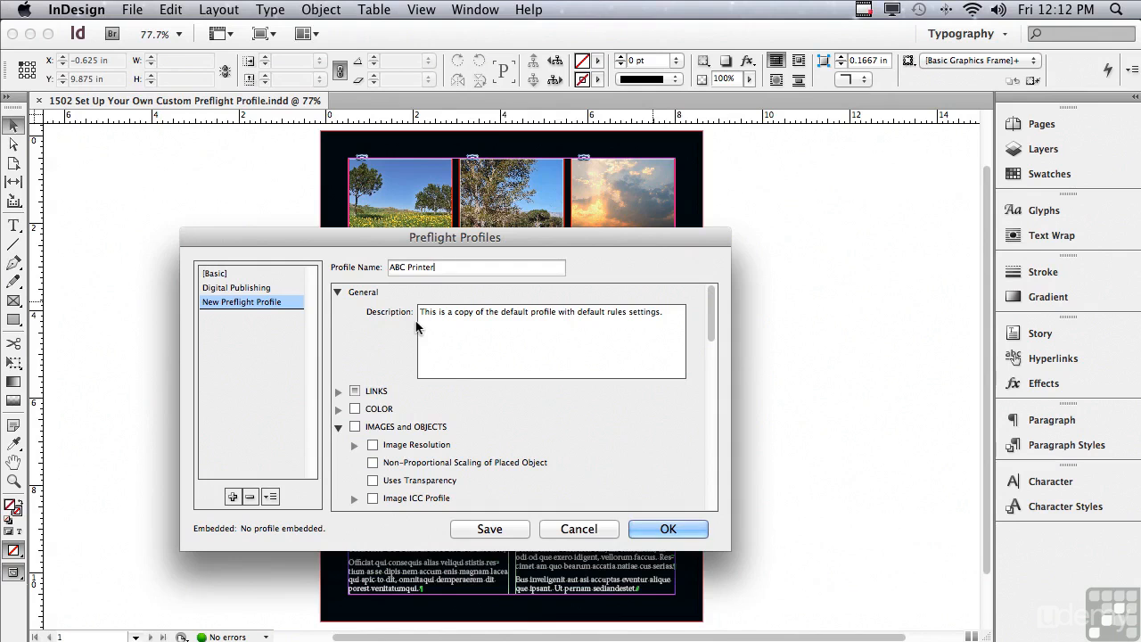
click(337, 293)
click(338, 309)
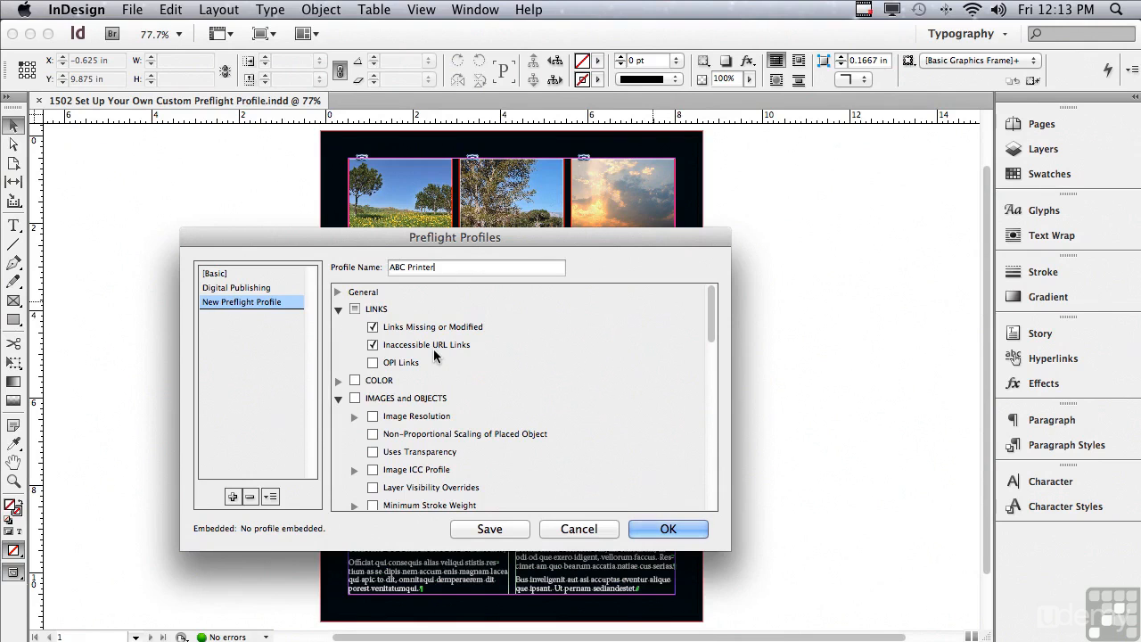
click(374, 347)
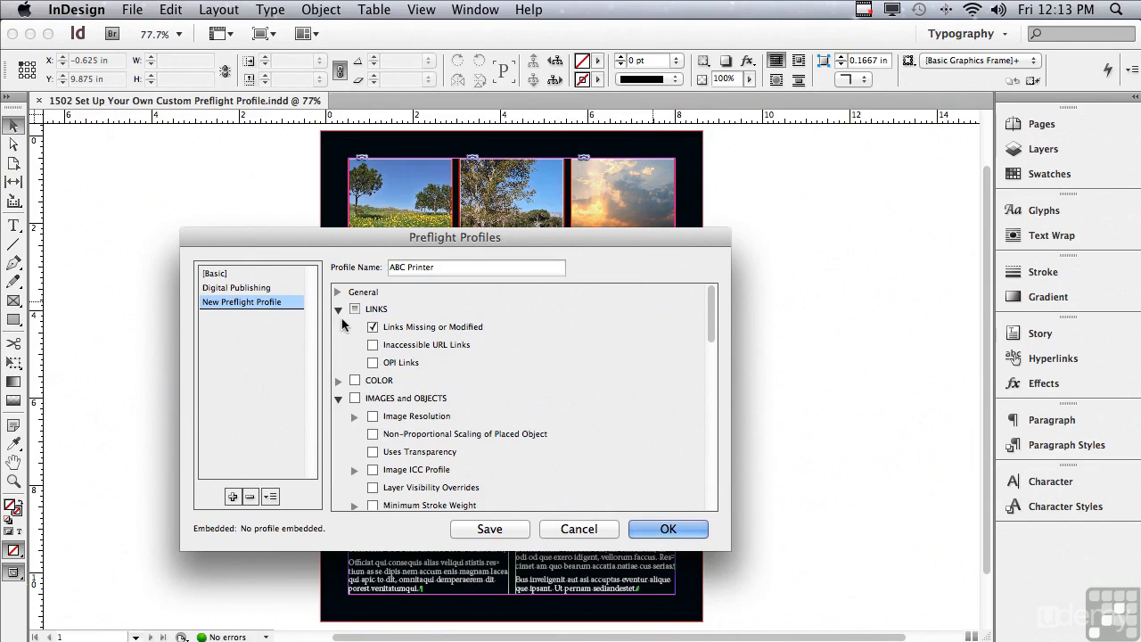
click(339, 308)
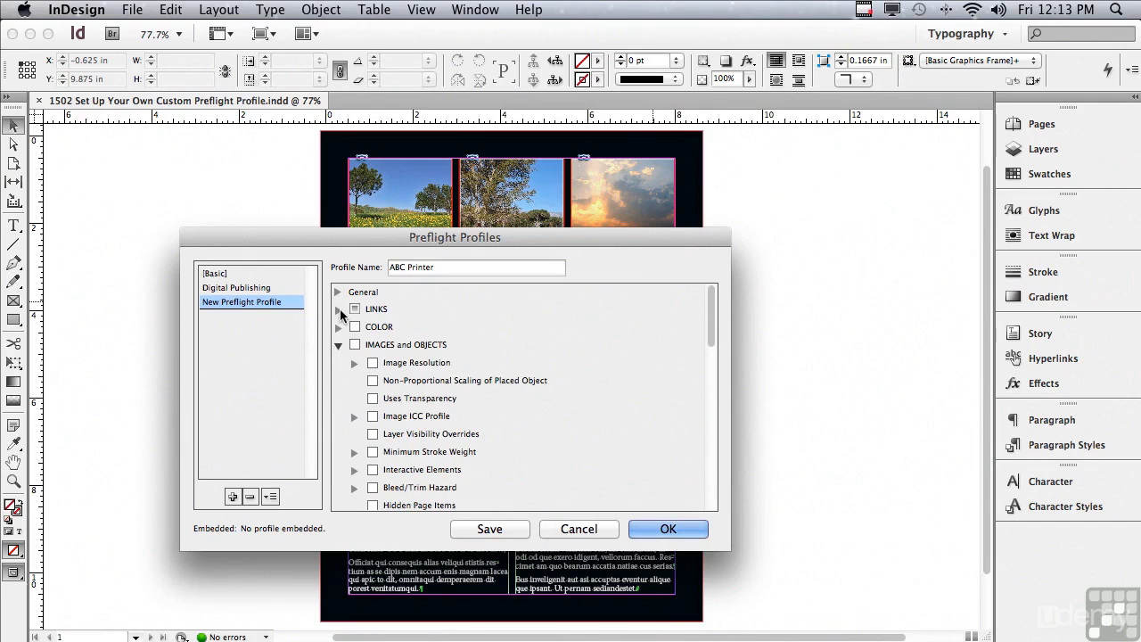
- Enable the Transparency Blending Space Required check in the color rules, with CMYK as the required space
click(337, 328)
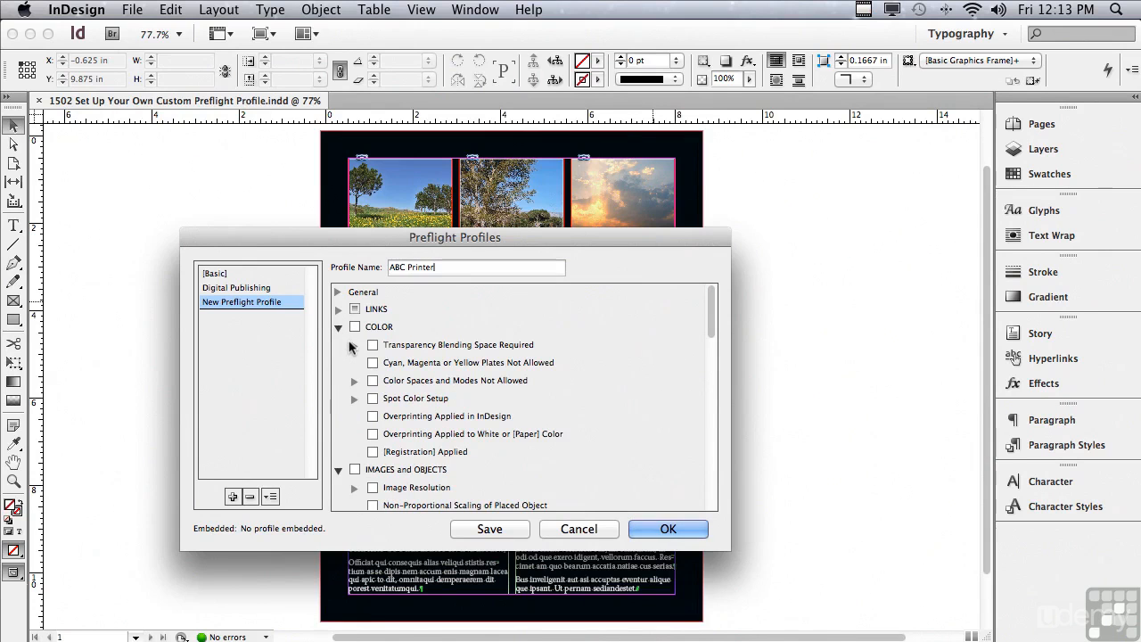
click(373, 346)
click(354, 346)
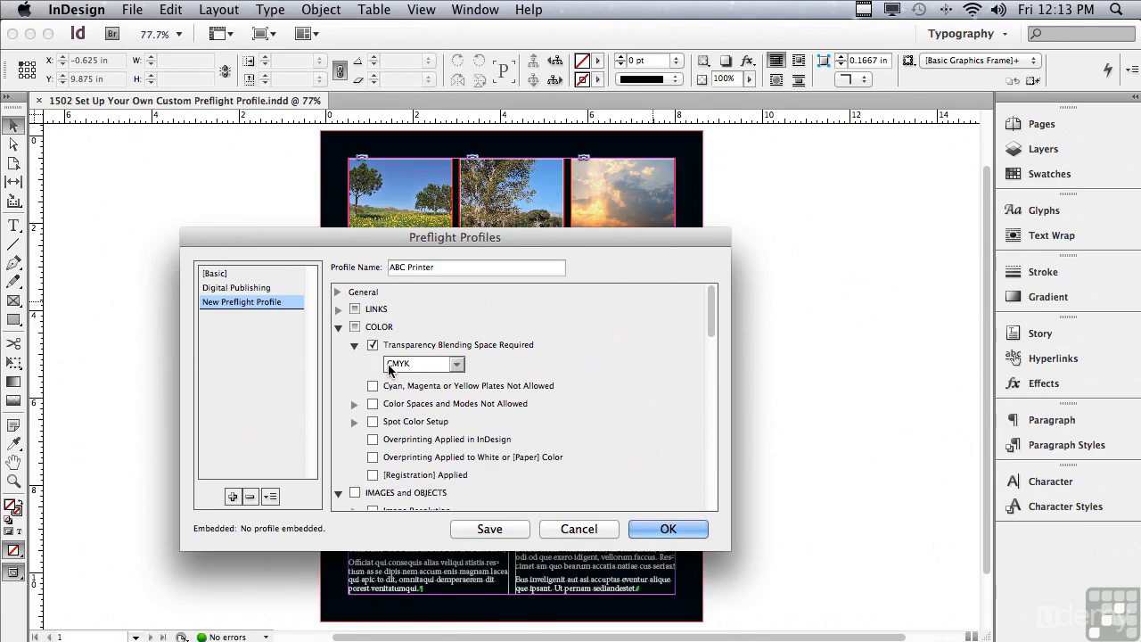
click(354, 346)
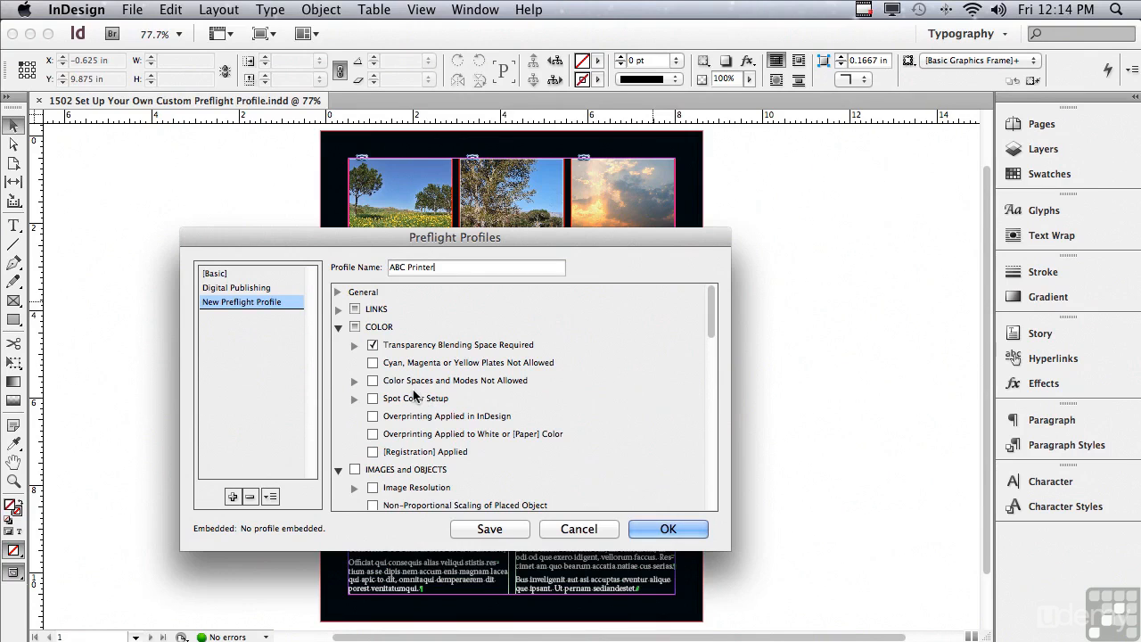
- Enable Color Spaces and Modes Not Allowed in the color rules, disallowing RGB and Spot Color
click(354, 380)
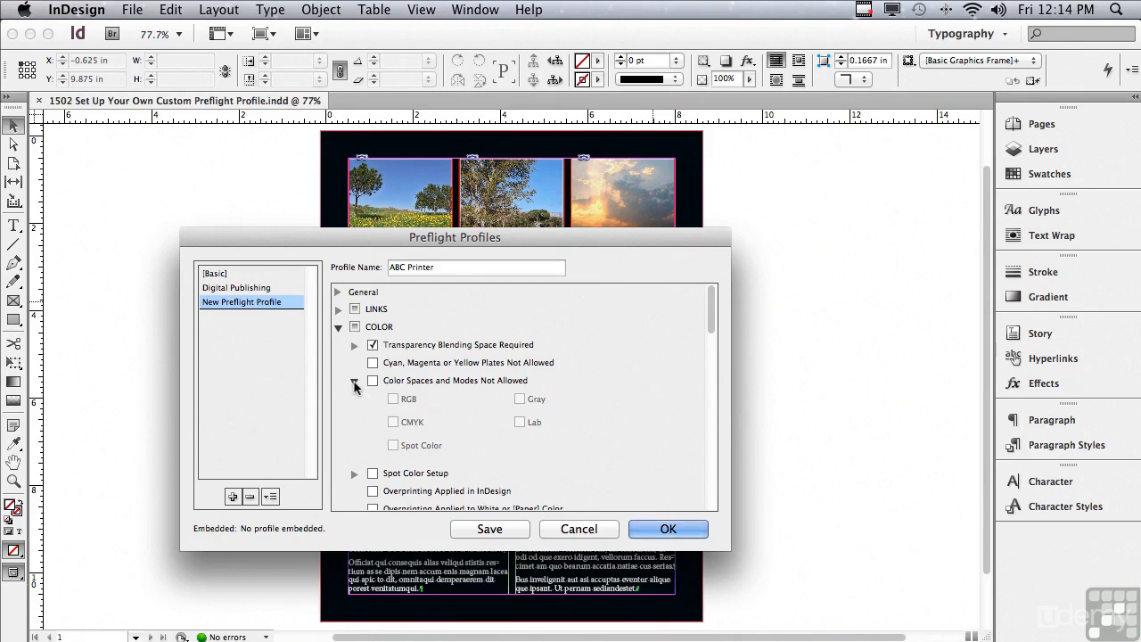
click(372, 380)
click(392, 402)
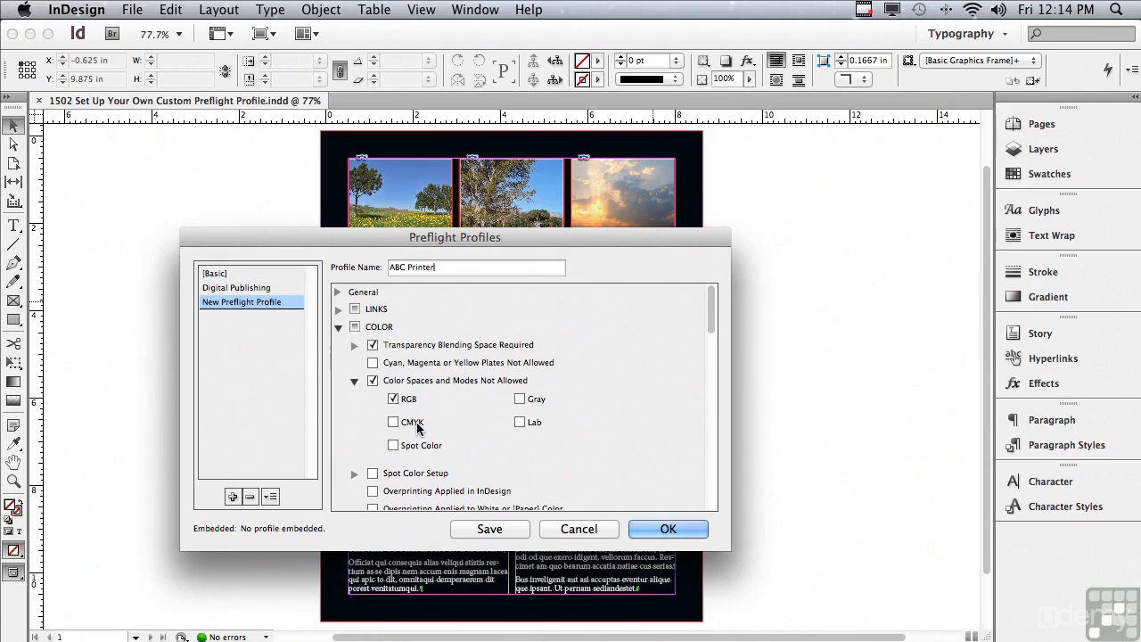
click(394, 446)
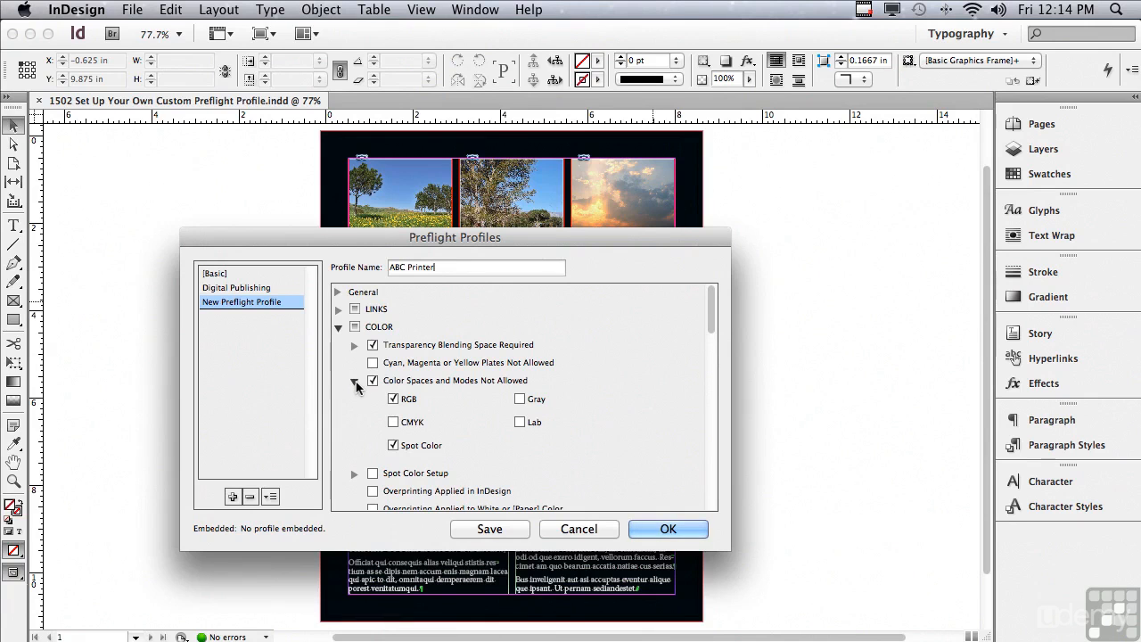
click(355, 382)
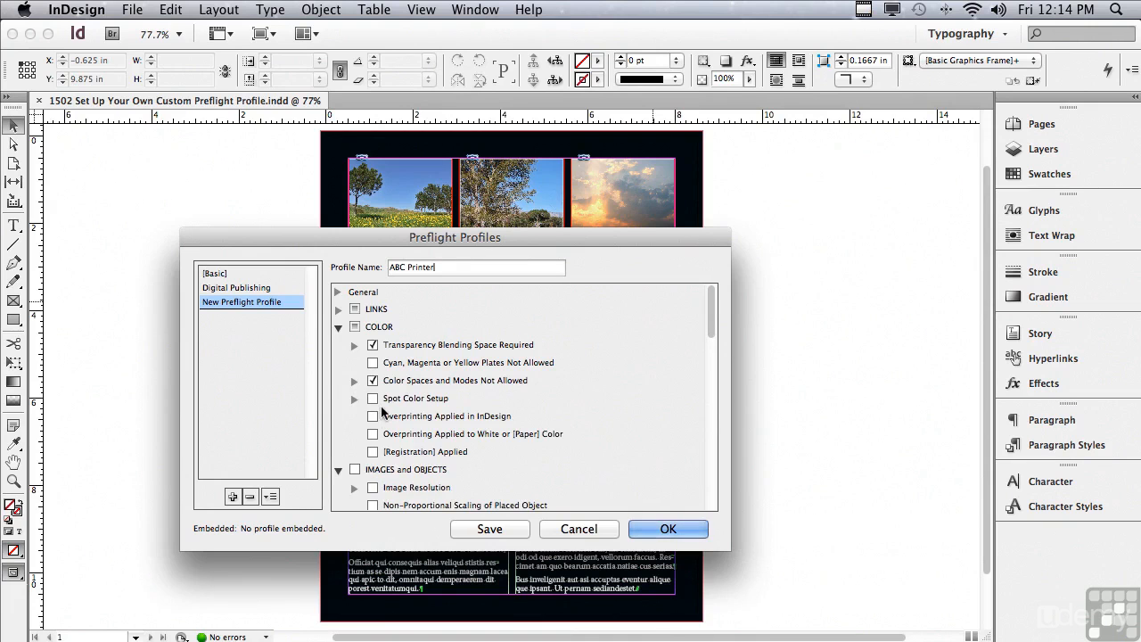
- Enable Spot Color Setup with a maximum of 0 spot colors allowed, and enable the [Registration] Applied check
click(353, 399)
click(372, 399)
double_click(540, 417)
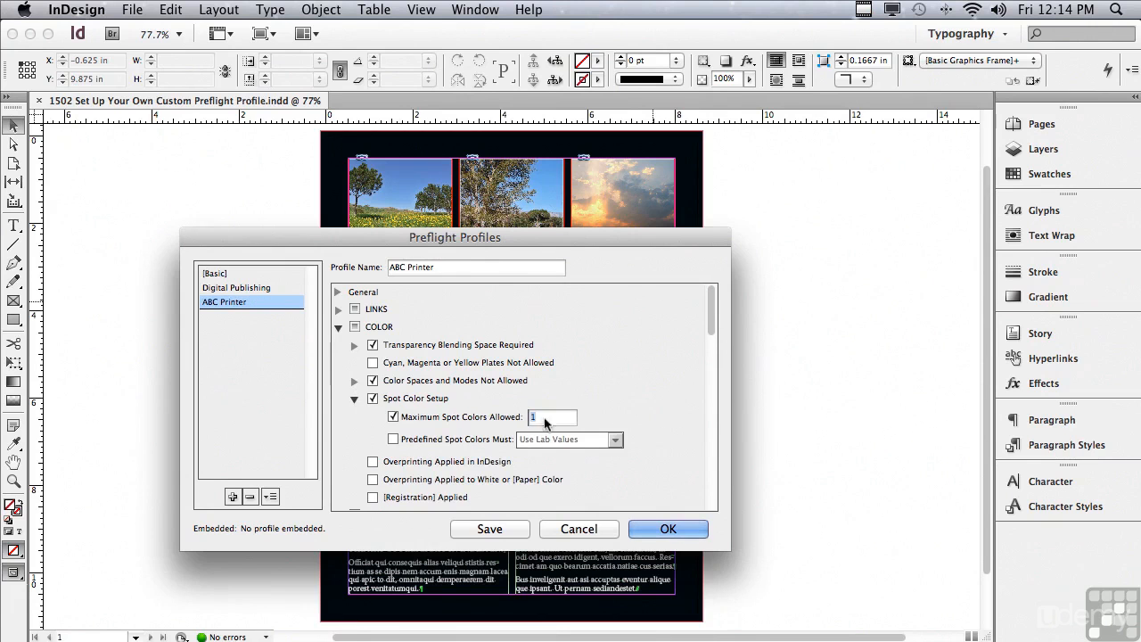
text(0)
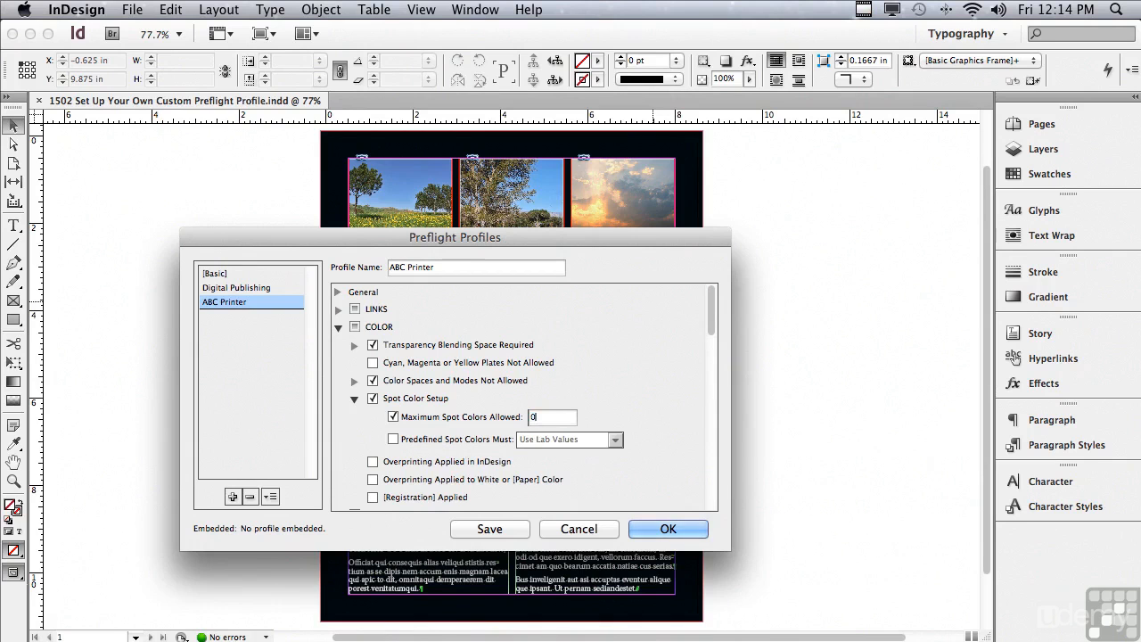
click(355, 398)
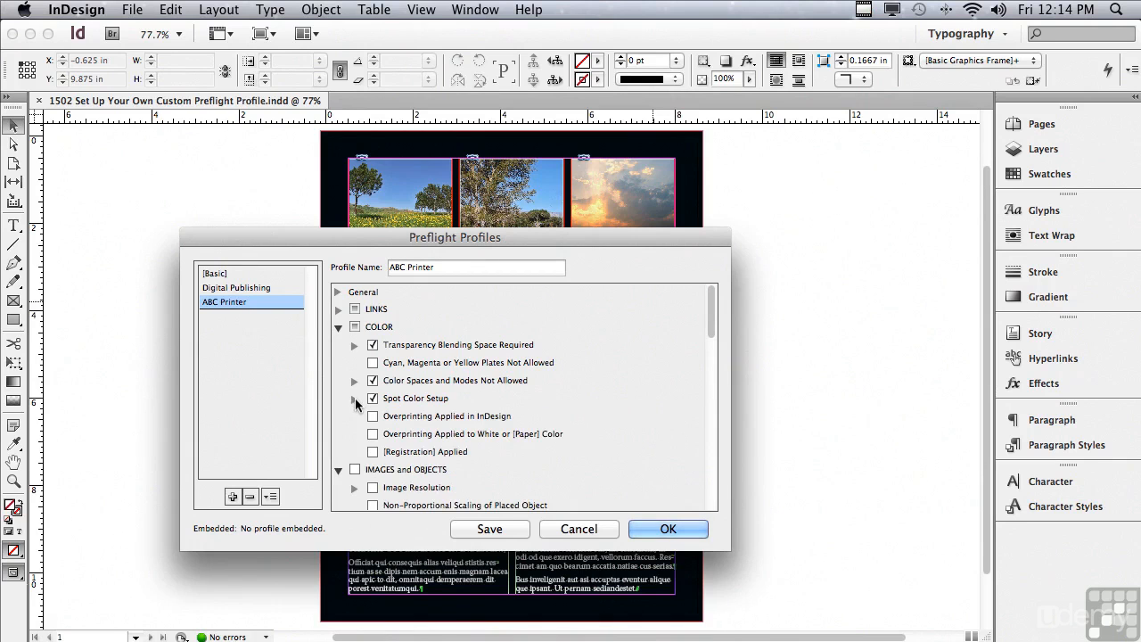
click(374, 452)
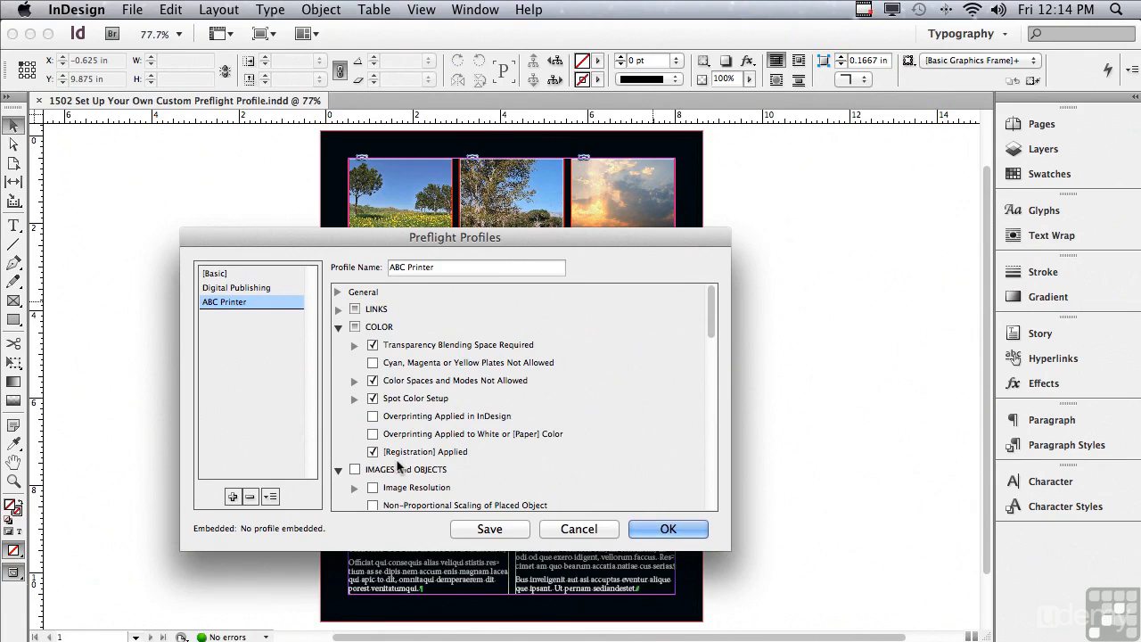
- Enable the Image Resolution check and set the minimum resolution to 300 for both color and grayscale images
drag(711, 330, 710, 369)
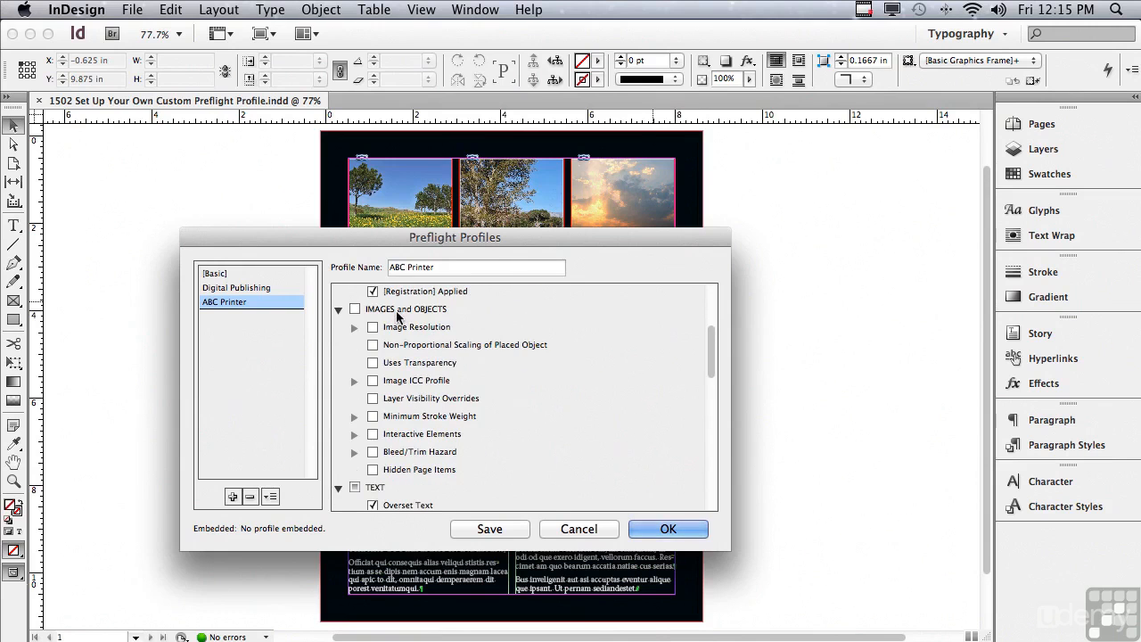
click(372, 327)
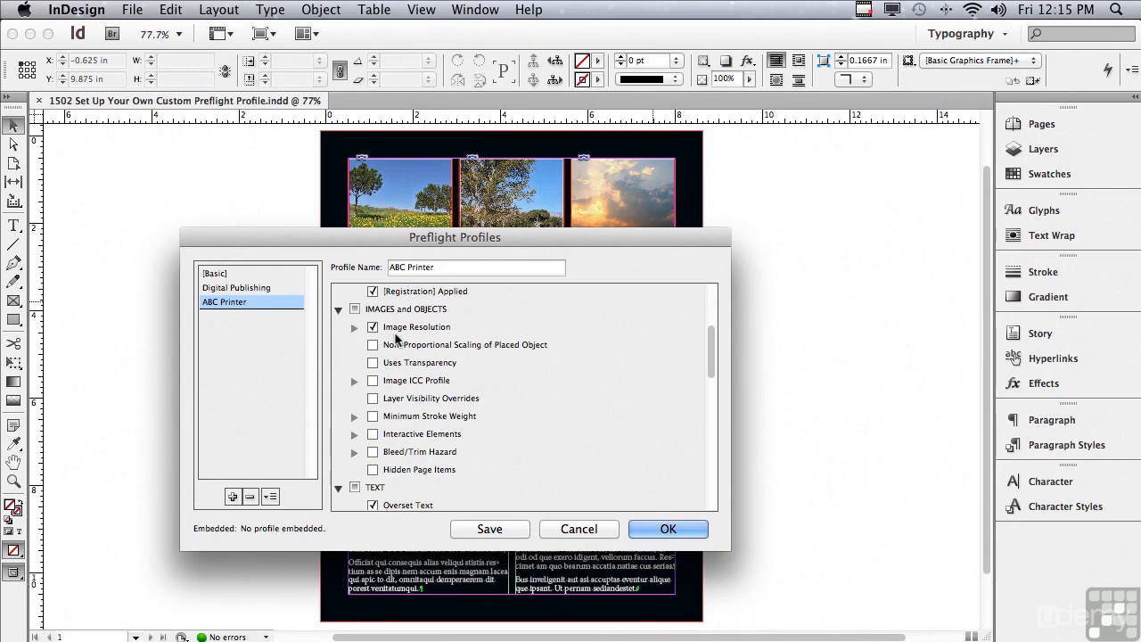
click(353, 329)
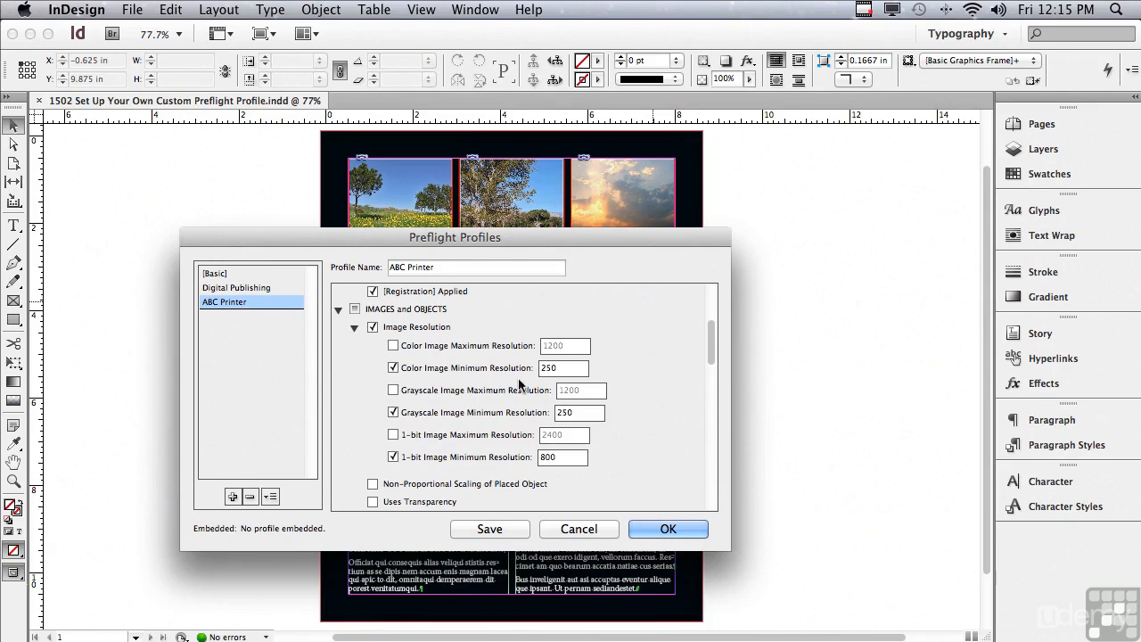
double_click(560, 369)
text(300)
double_click(577, 415)
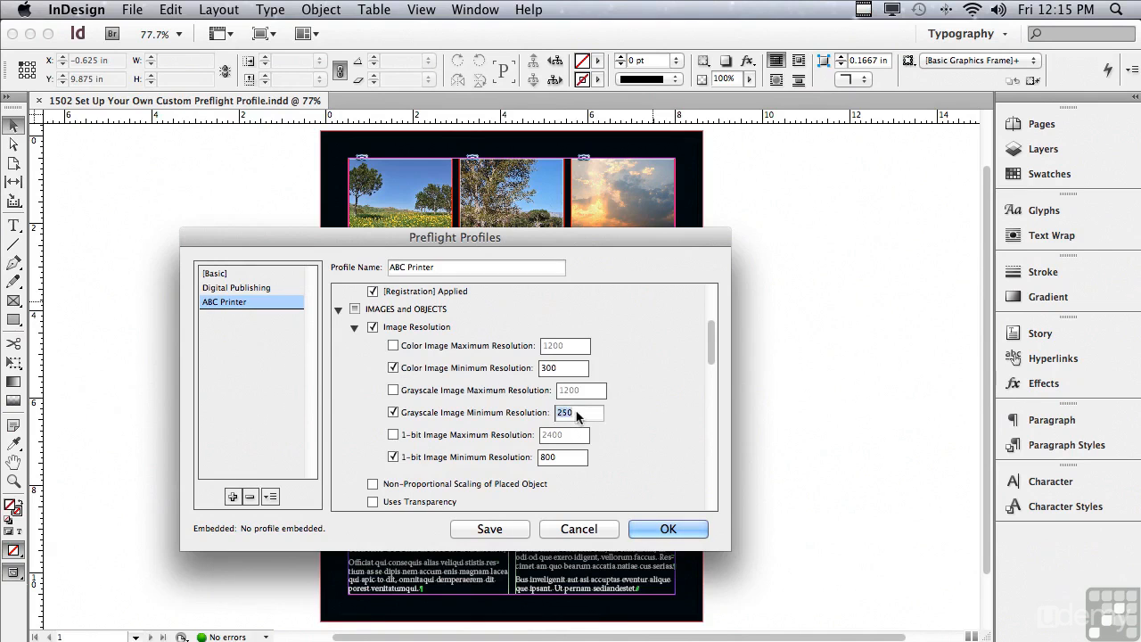
text(300)
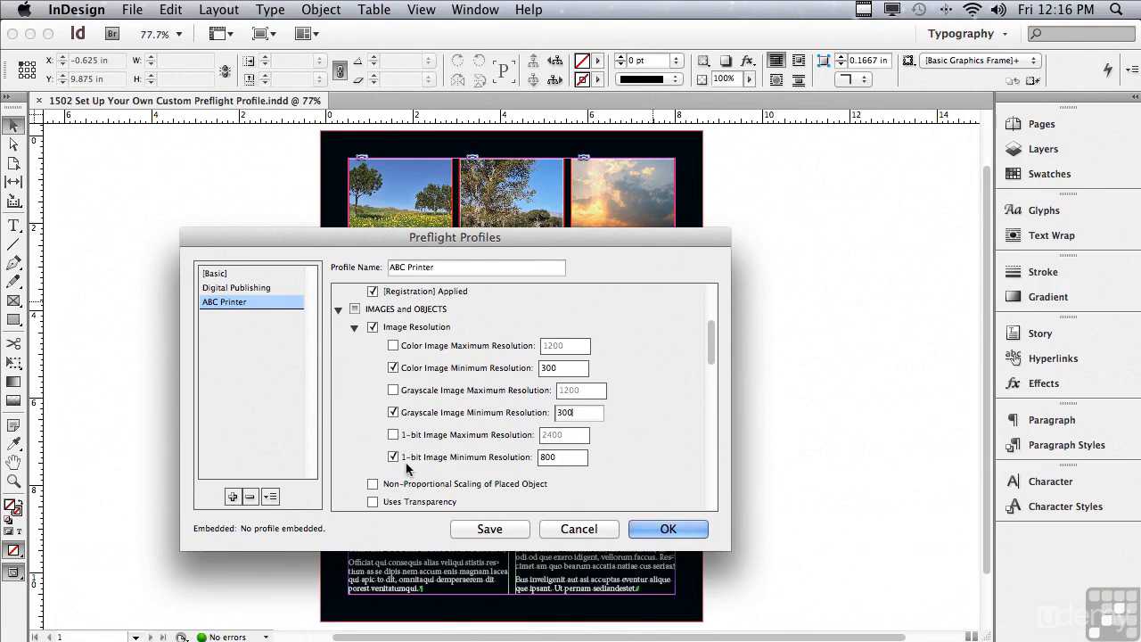
- Set the 1-bit image minimum resolution to 1200 and enable the Non-Proportional Scaling of Placed Object check
double_click(549, 456)
text(1200)
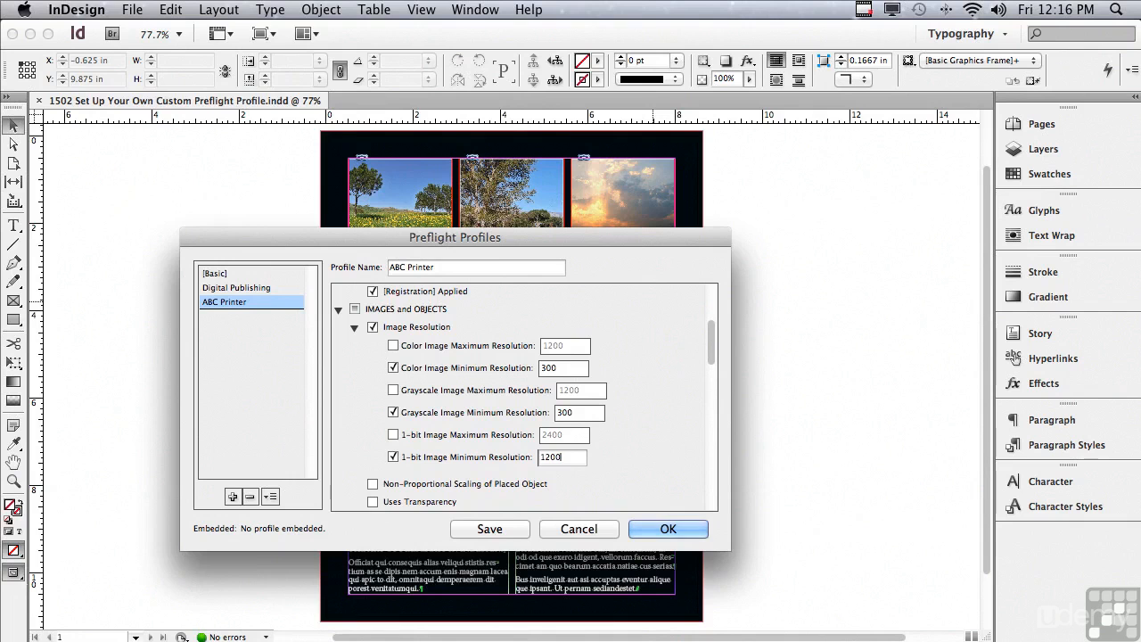
click(354, 329)
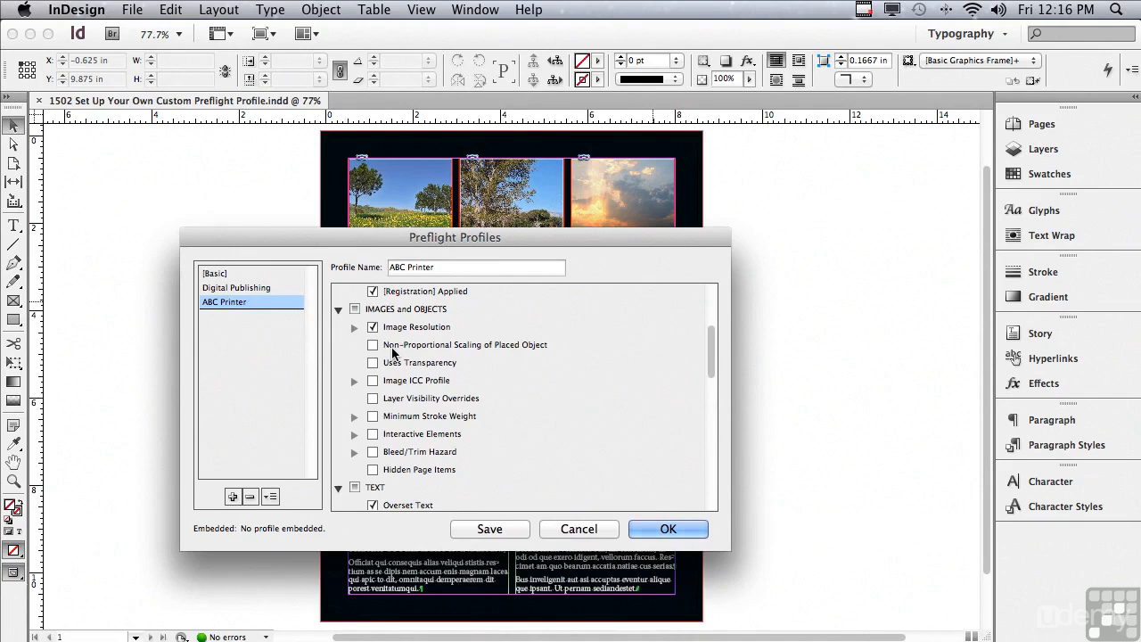
click(374, 346)
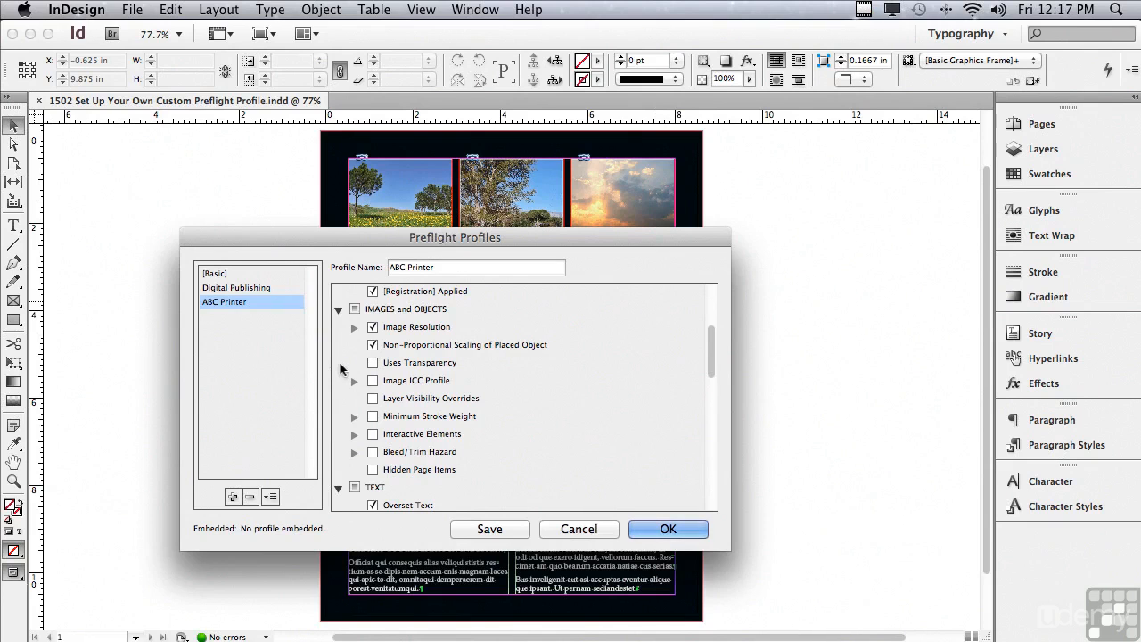
- Enable the Minimum Stroke Weight check in the image and object rules, with a minimum of 0.125 pt
click(372, 416)
click(354, 416)
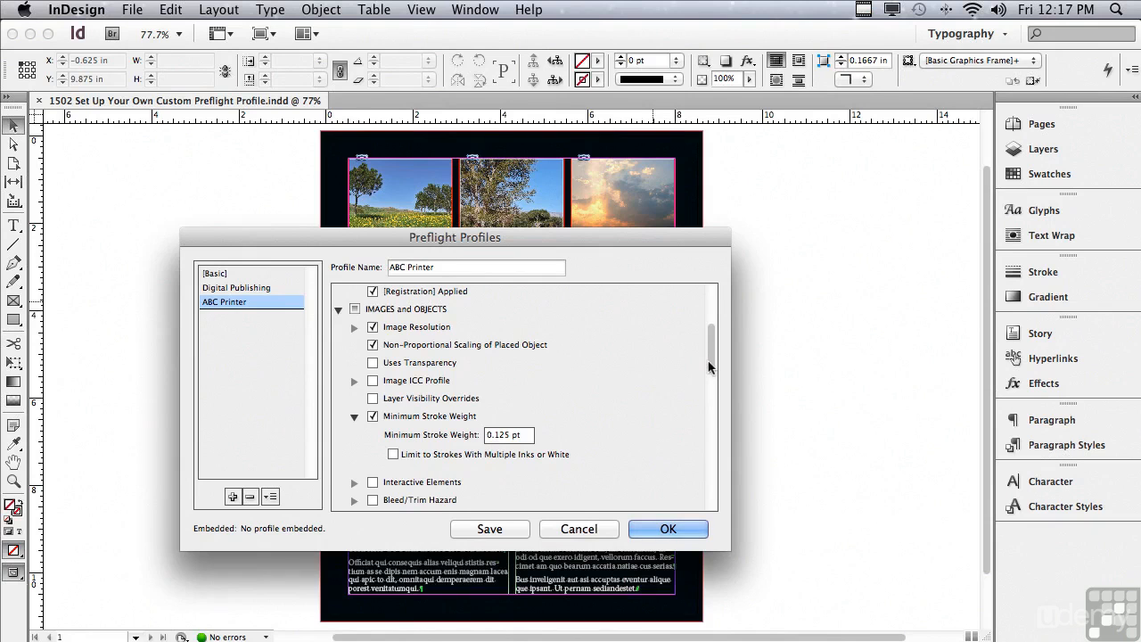
click(353, 416)
- Enable Glyph Missing and Font Types Not Allowed in the text rules, disallowing TrueType and Type 1 CID alongside protected fonts
drag(710, 368, 710, 384)
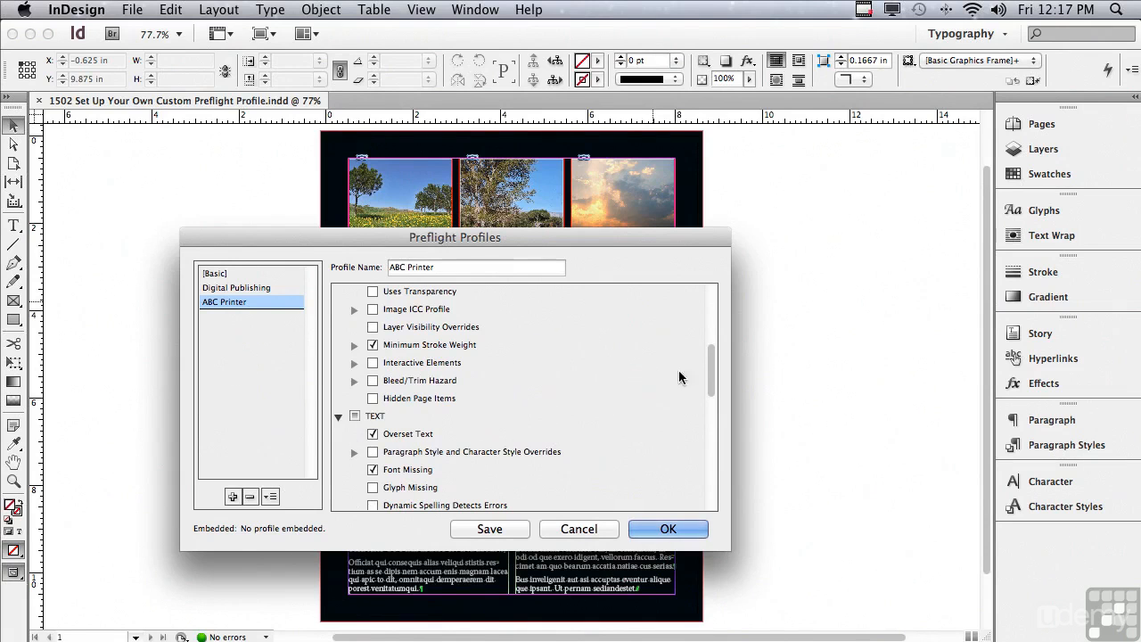
drag(709, 382, 710, 408)
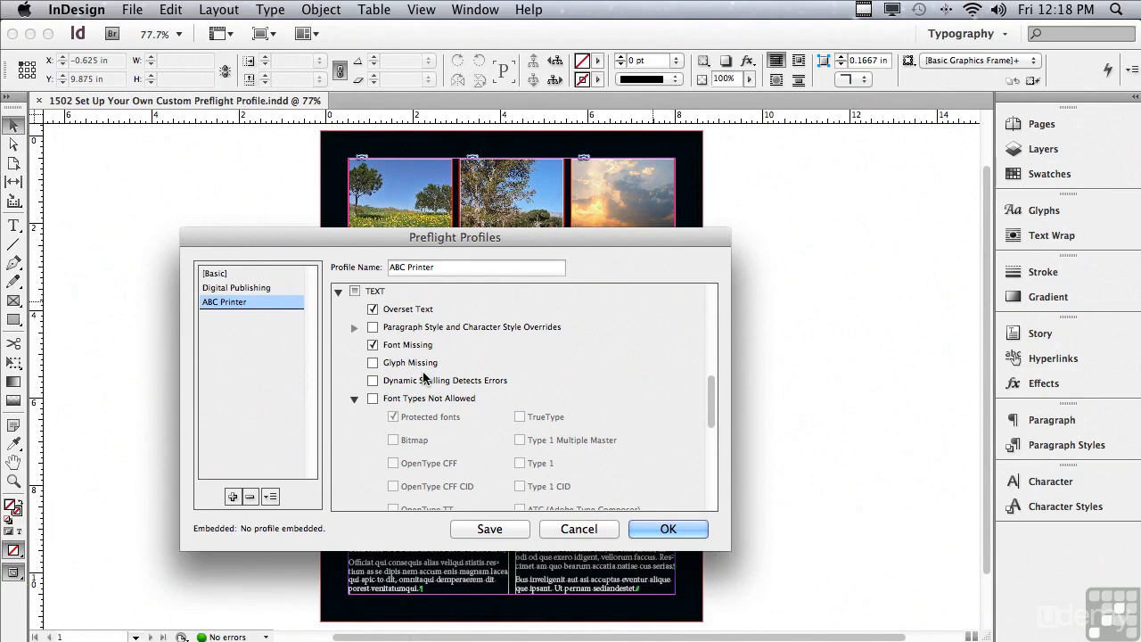
click(373, 363)
click(373, 398)
drag(711, 390, 712, 410)
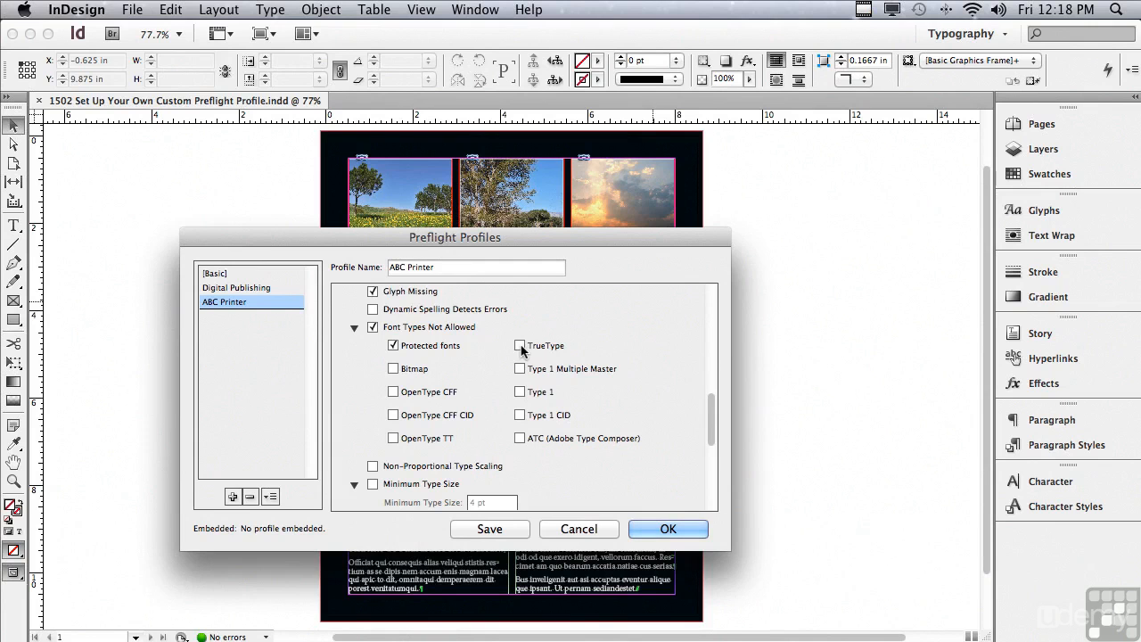
click(521, 347)
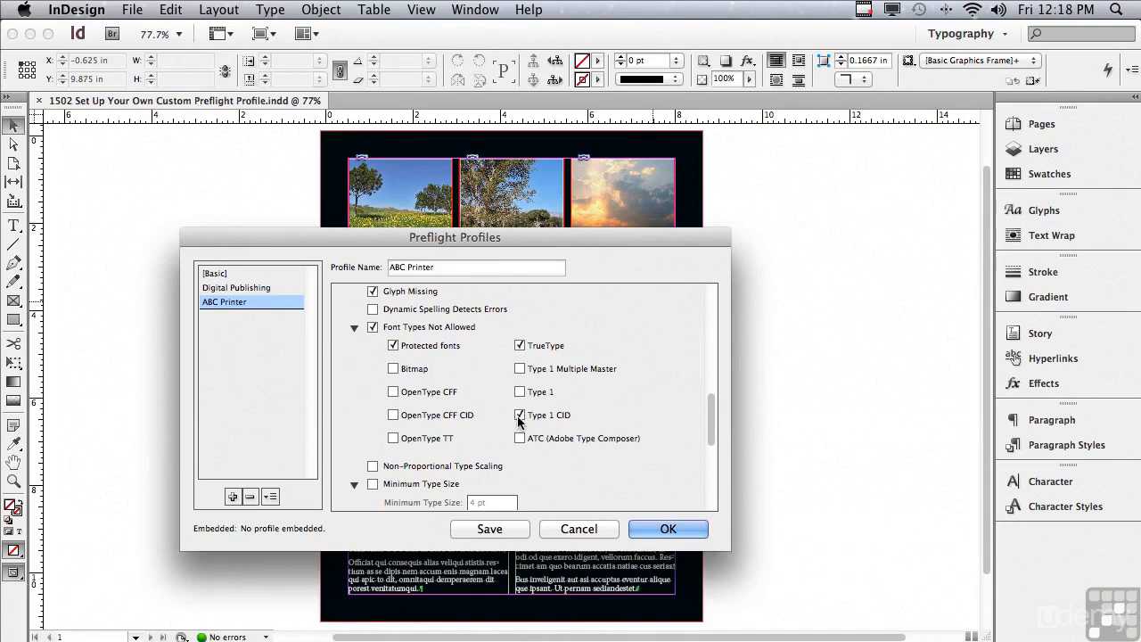
click(354, 328)
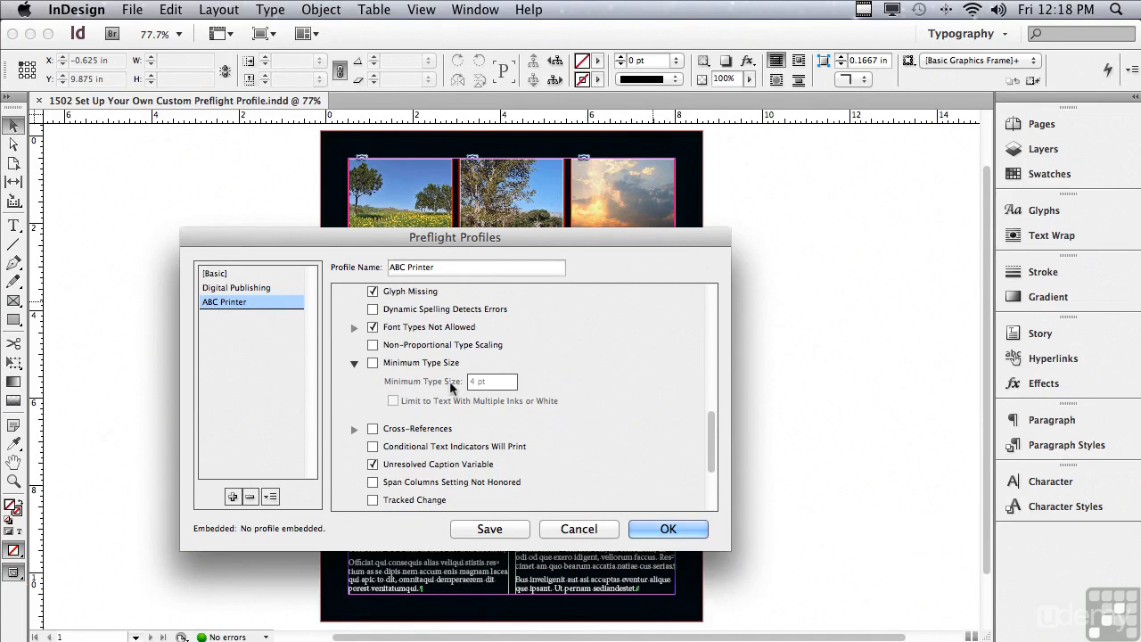
- Enable the Non-Proportional Type Scaling check and the Minimum Type Size check, setting the minimum type size to 6 pt
click(372, 345)
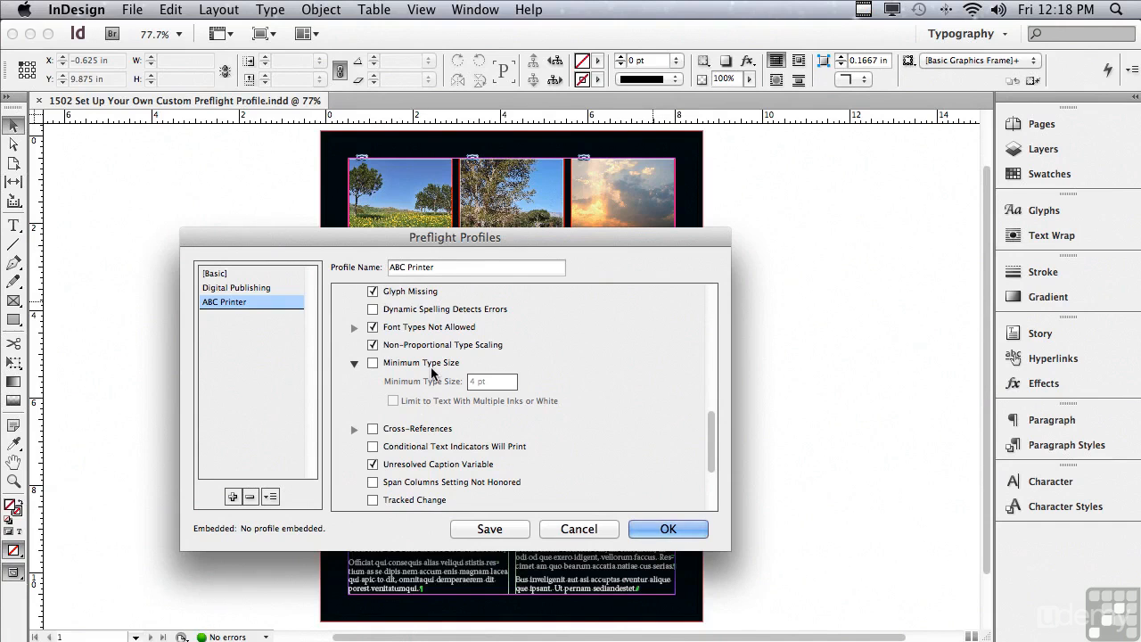
click(372, 364)
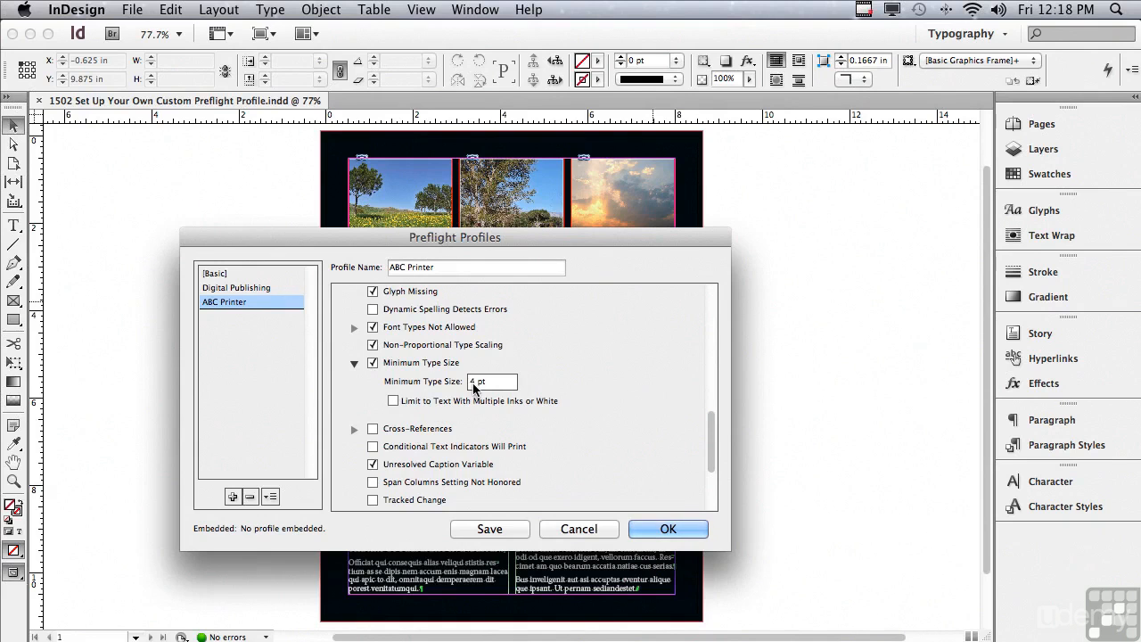
double_click(474, 384)
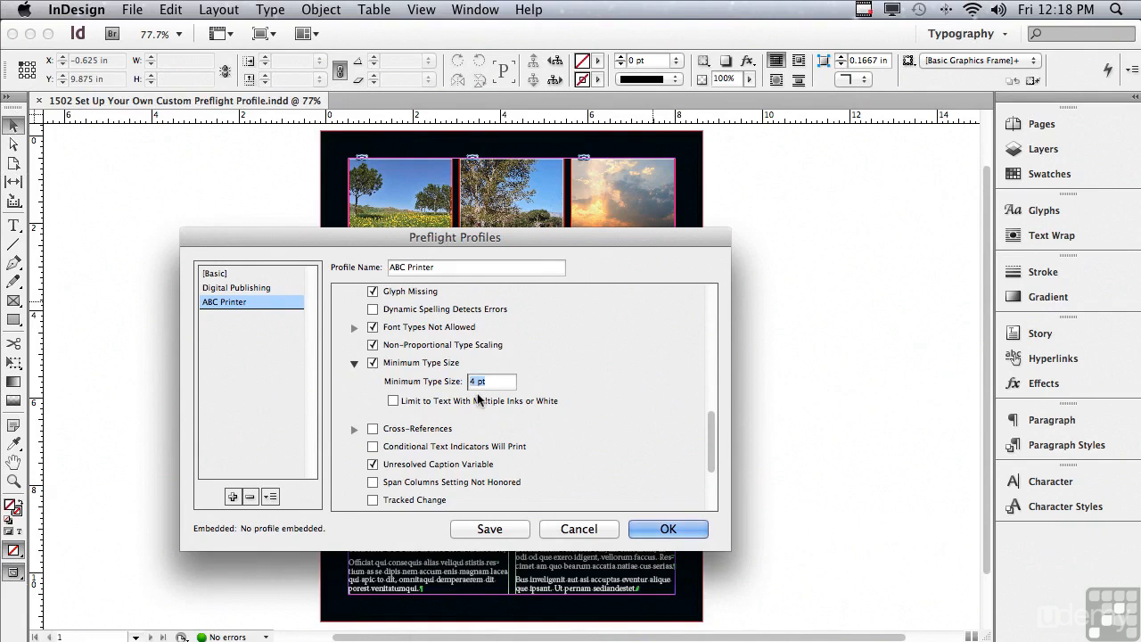
text(6)
click(352, 392)
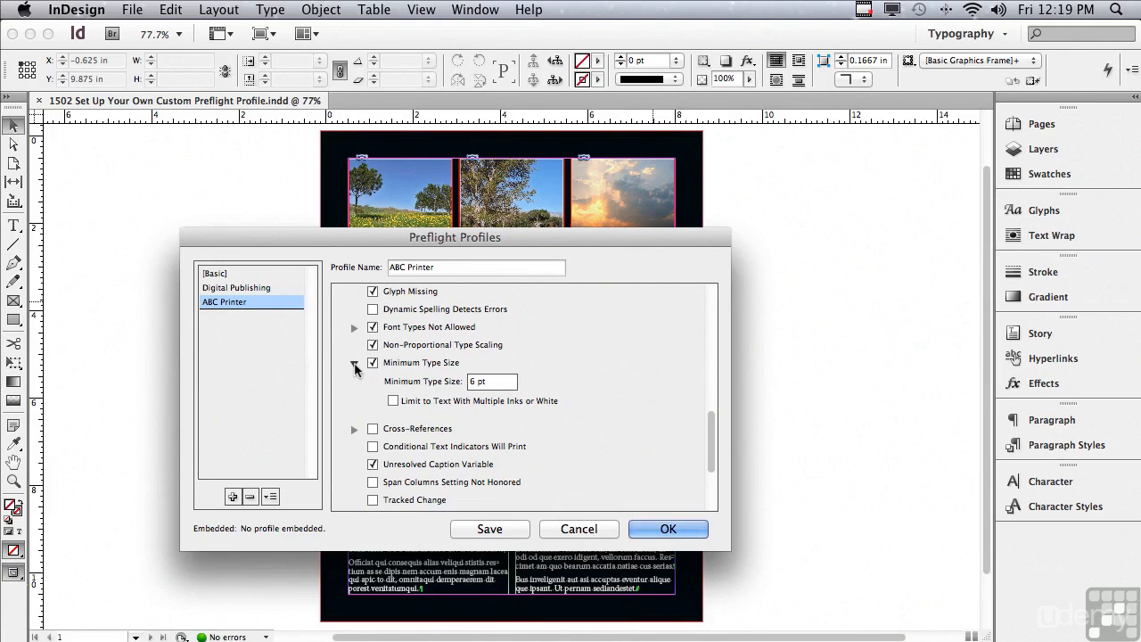
click(354, 364)
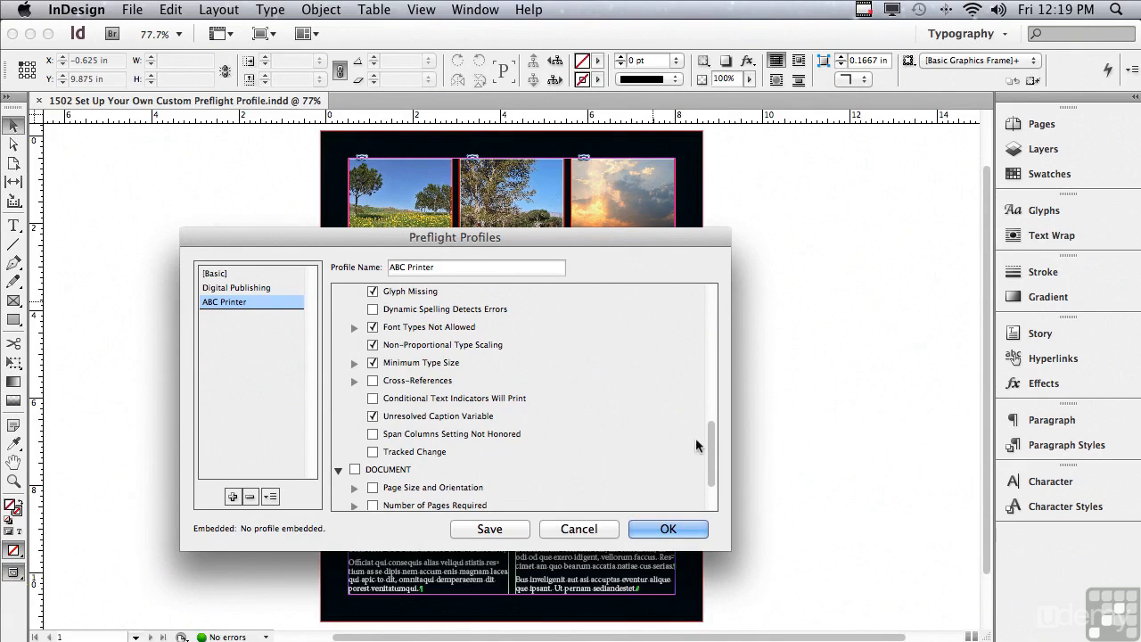
- Enable the Page Size and Orientation check in the document rules, requiring 8.5 in width and 11 in height
drag(711, 445, 711, 465)
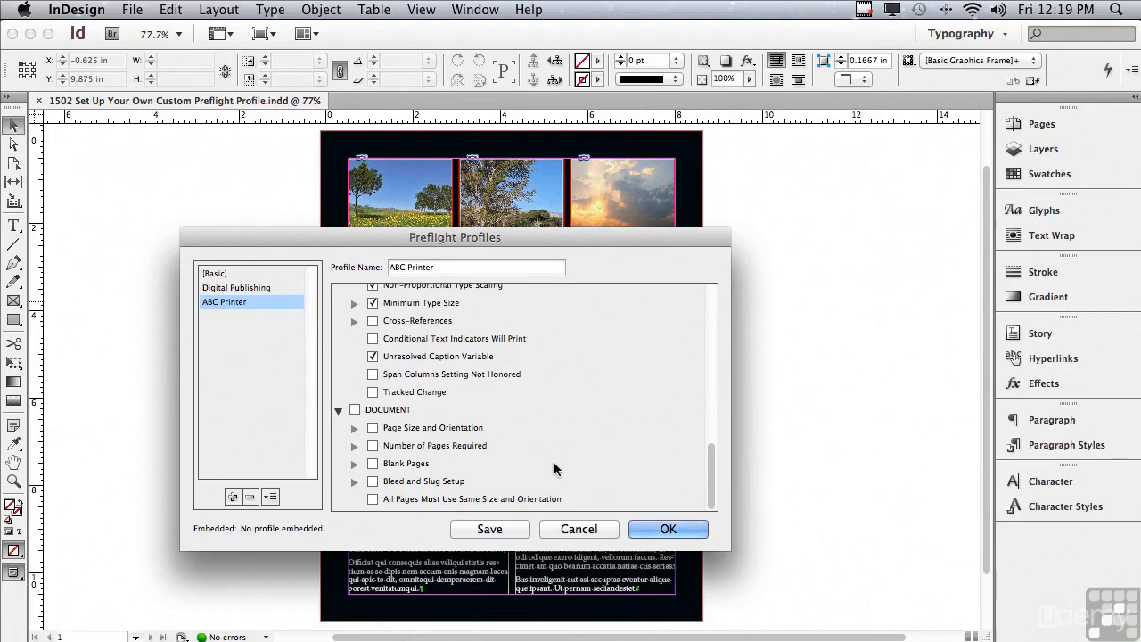
click(373, 428)
click(354, 429)
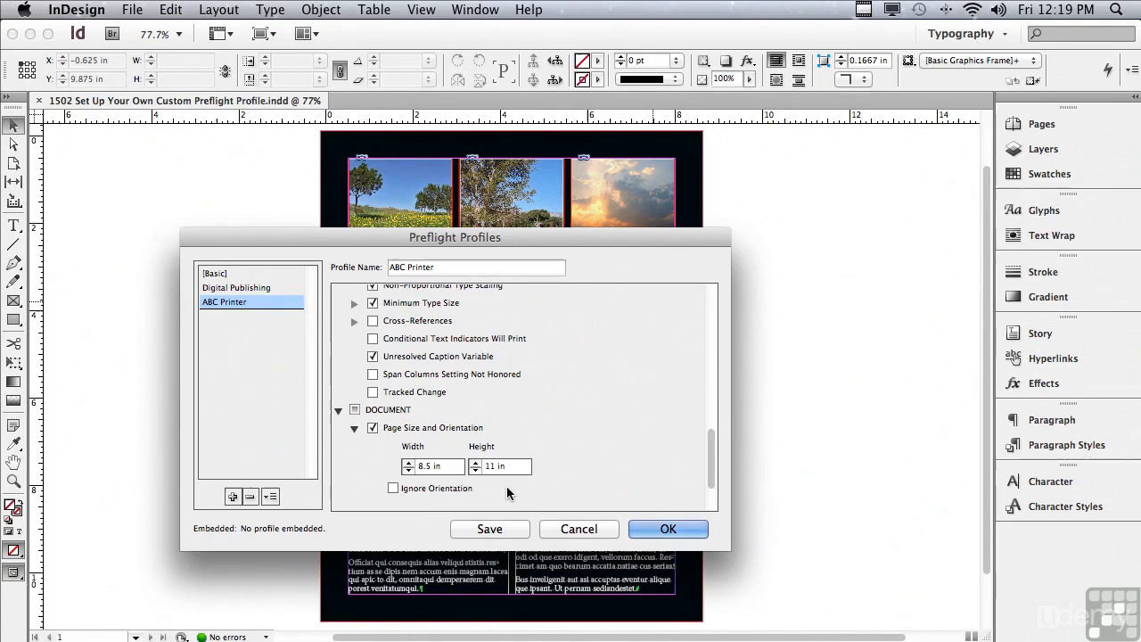
click(354, 429)
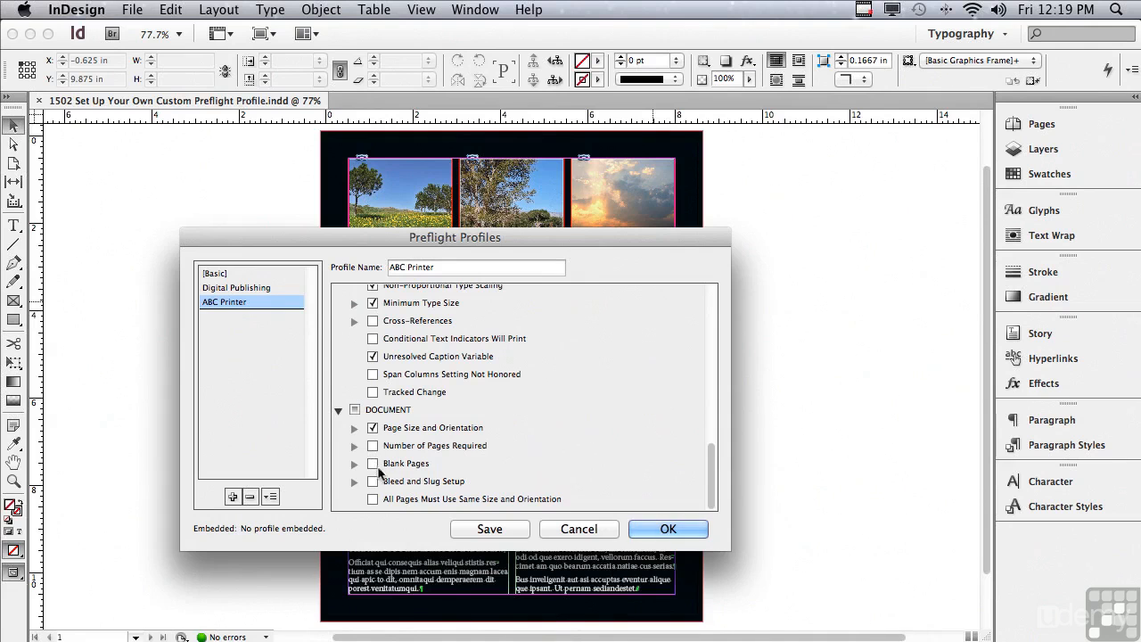
- Enable Bleed and Slug Setup with a minimum bleed of 0.125 in on all sides, and require the same size and orientation for all pages
click(373, 482)
click(354, 481)
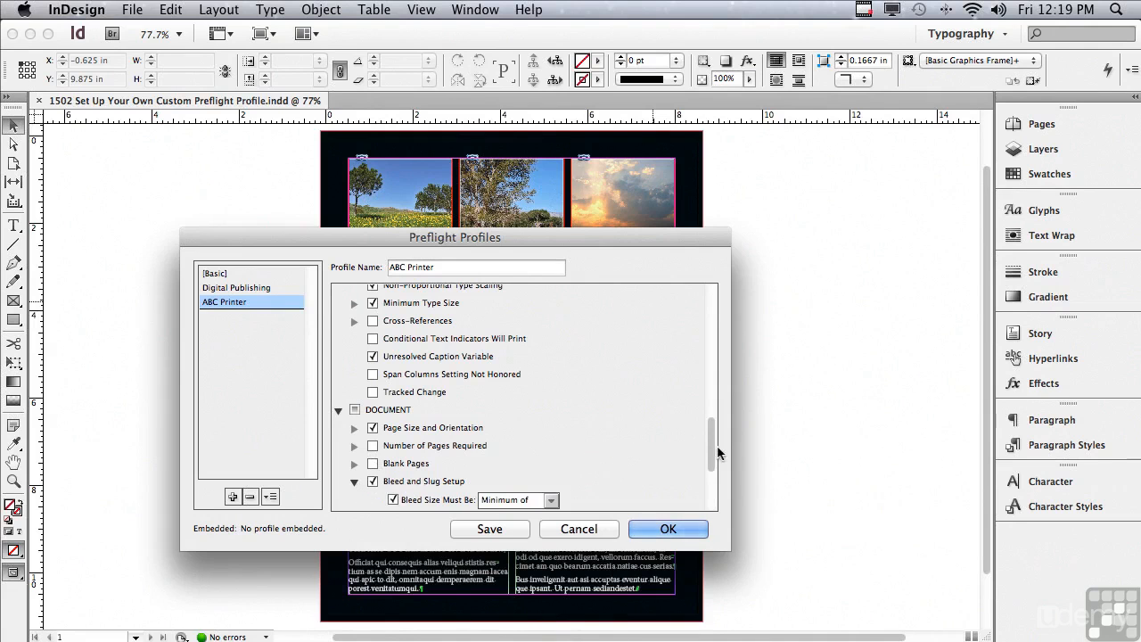
drag(711, 453, 713, 493)
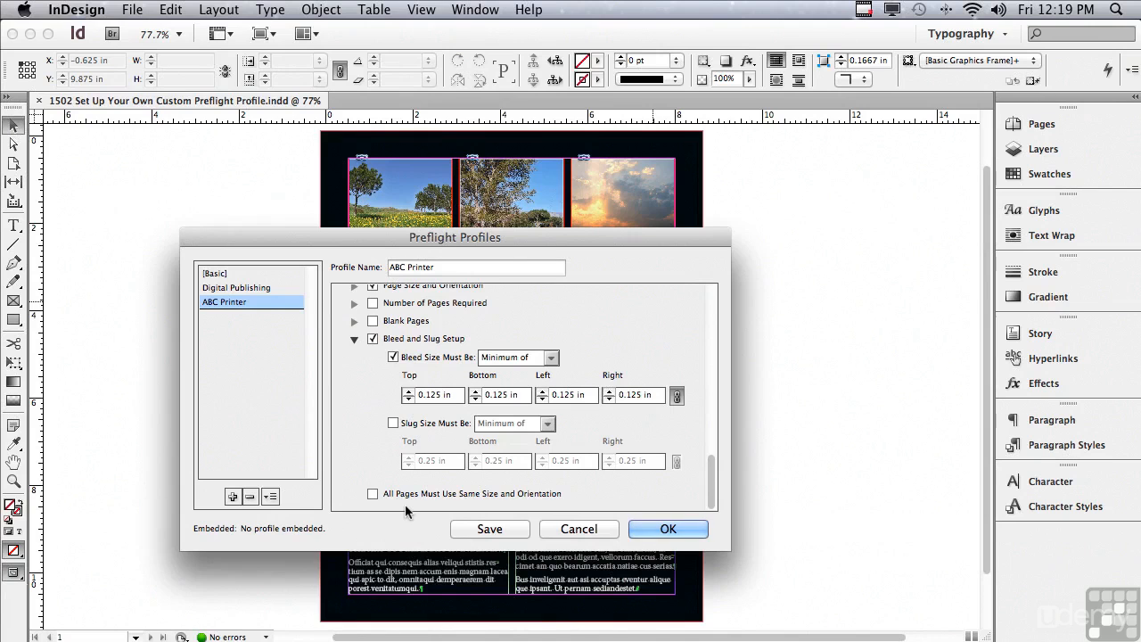
click(373, 494)
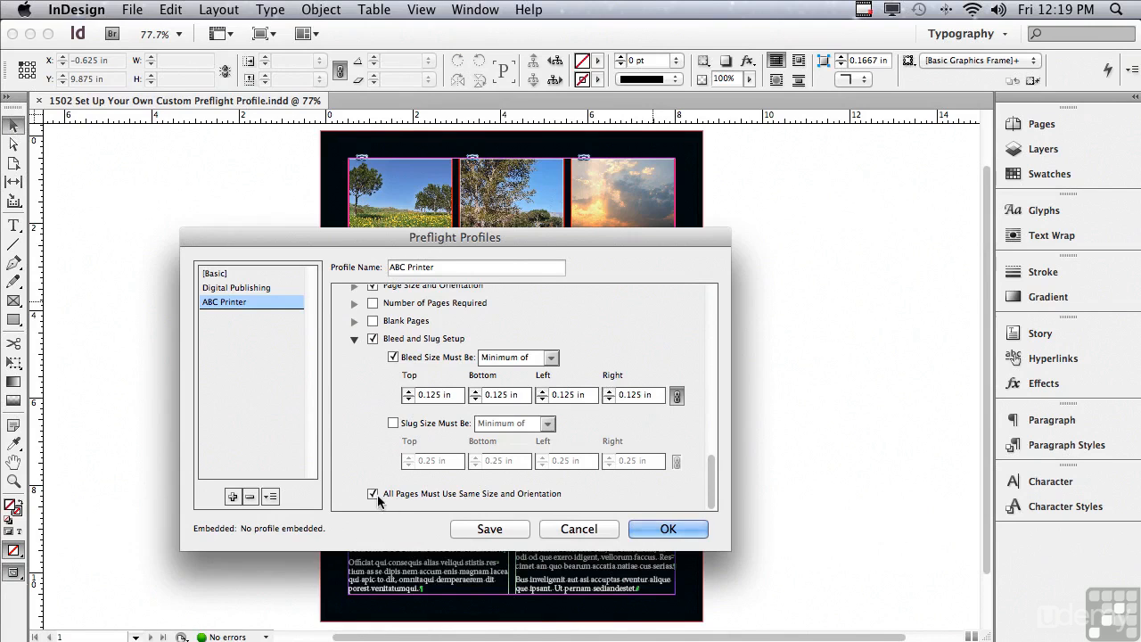
- Save the ABC Printer profile, close the profile settings, and make it the active preflight profile for the document
click(461, 531)
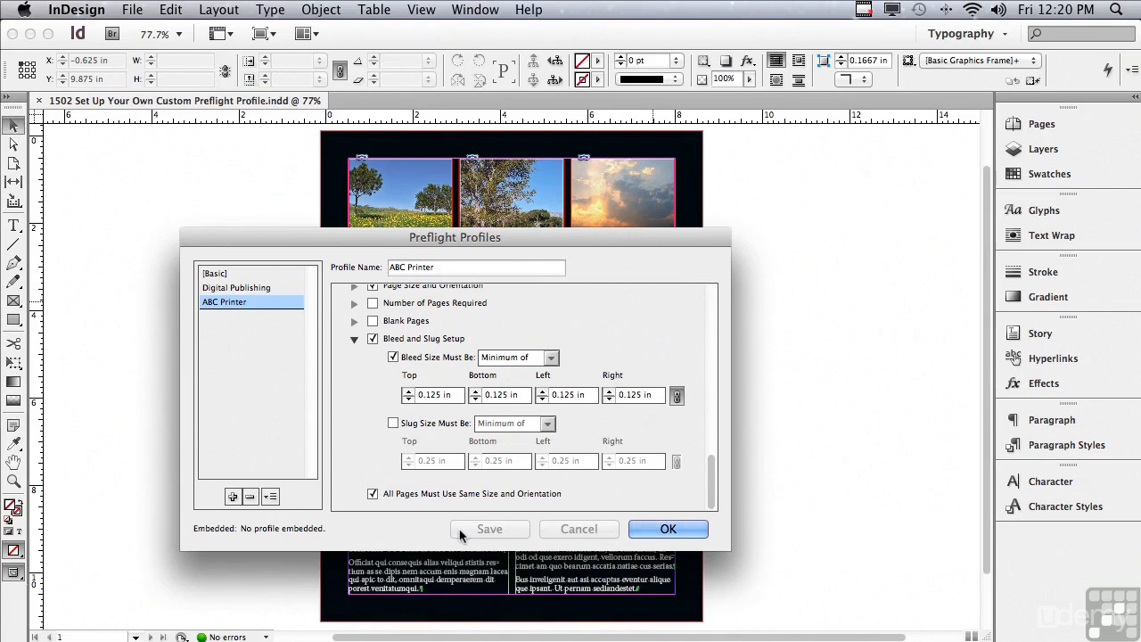
click(669, 530)
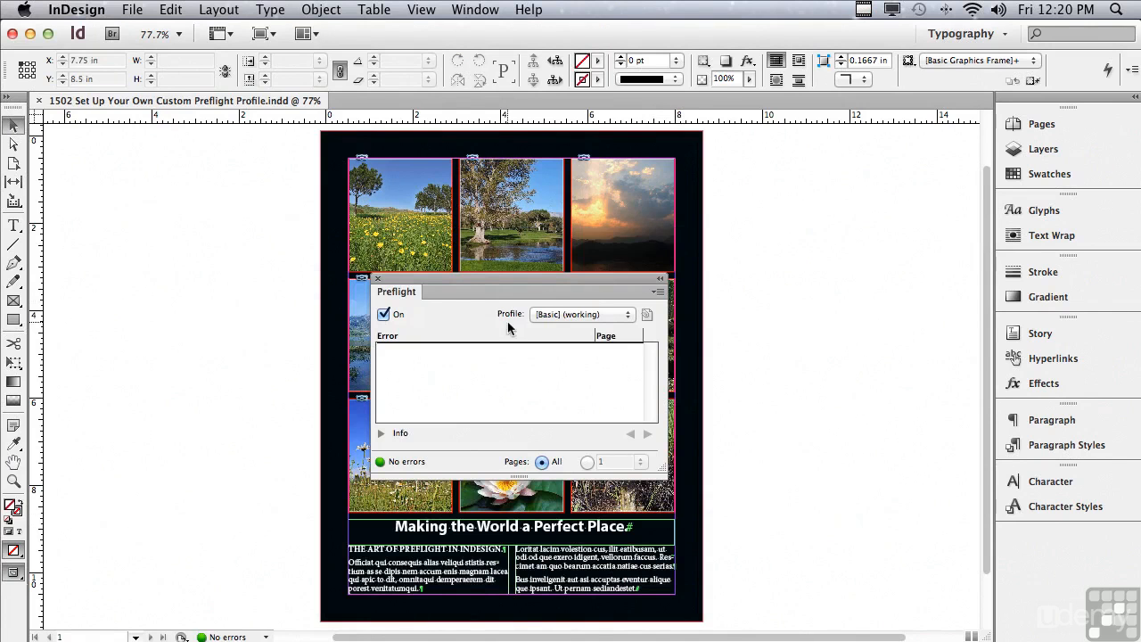
click(545, 317)
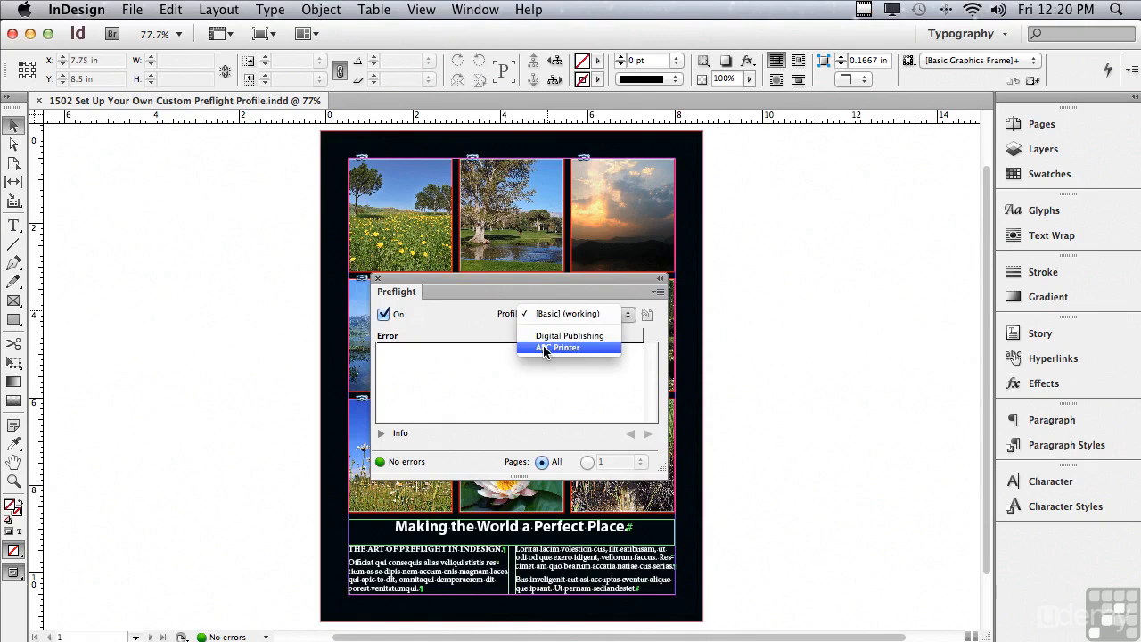
click(544, 349)
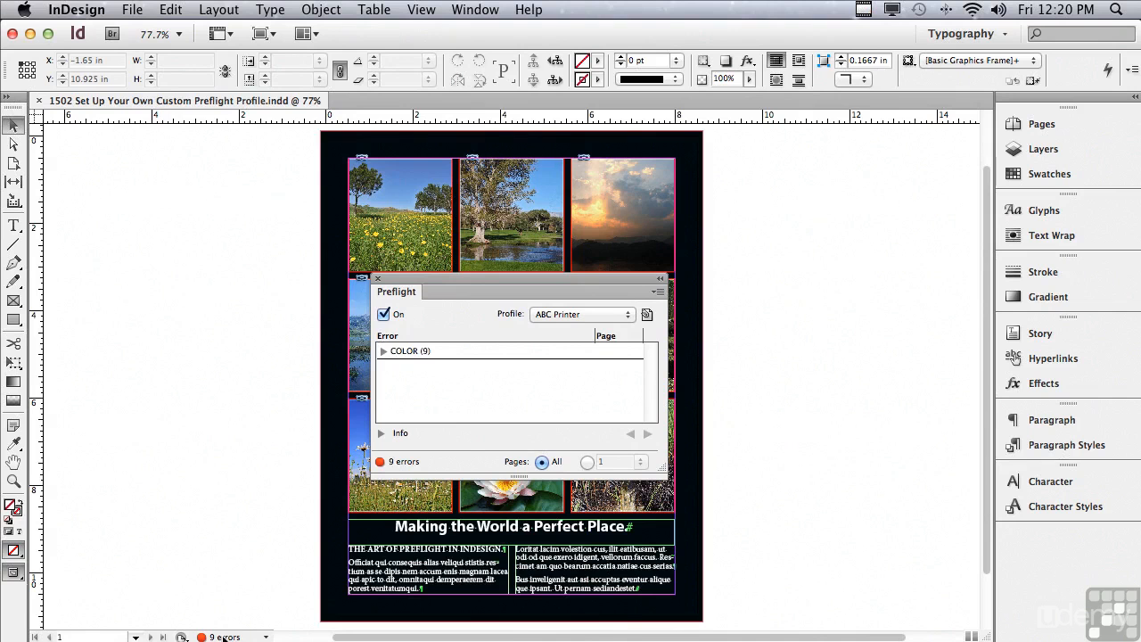
- Examine the images listed under the color space errors and go to 454_3029902.JPG on the page
click(384, 351)
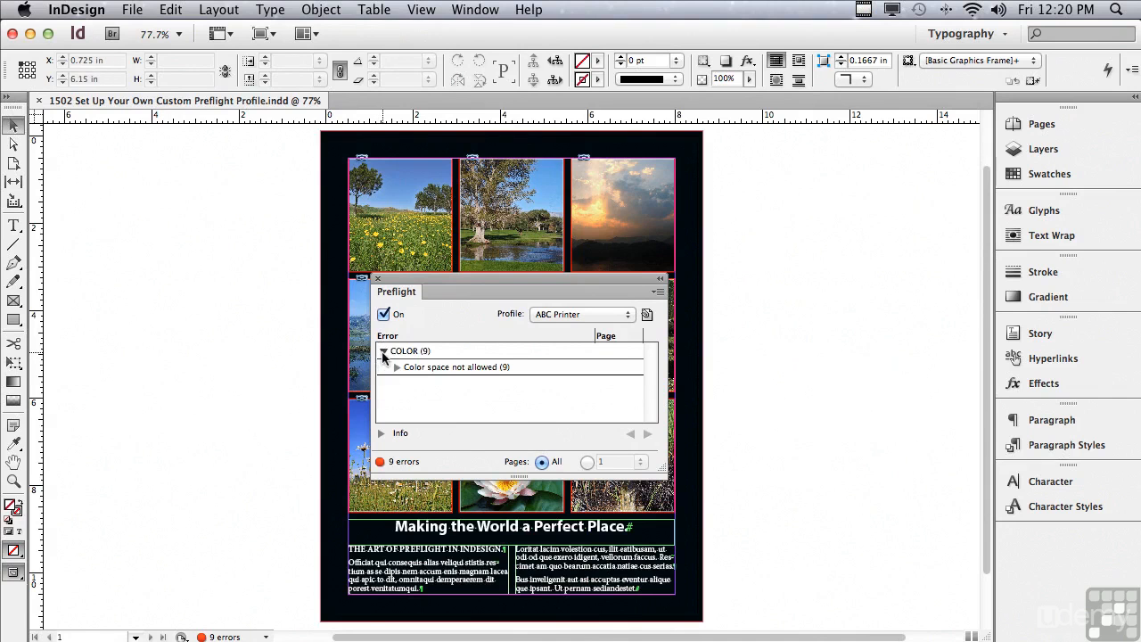
drag(396, 280, 727, 315)
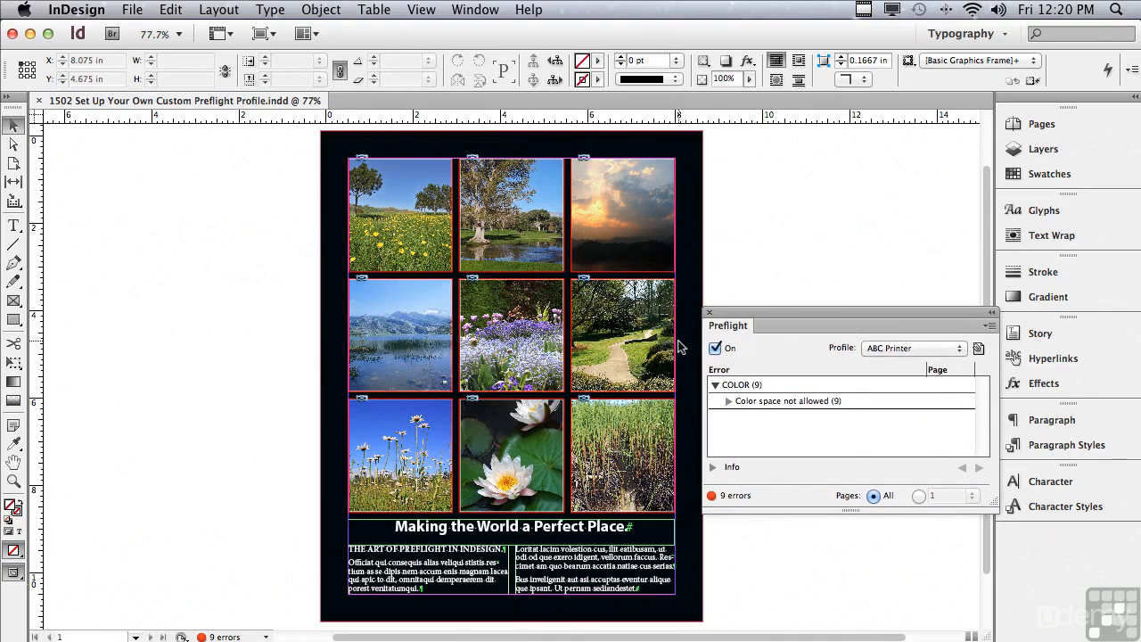
click(729, 404)
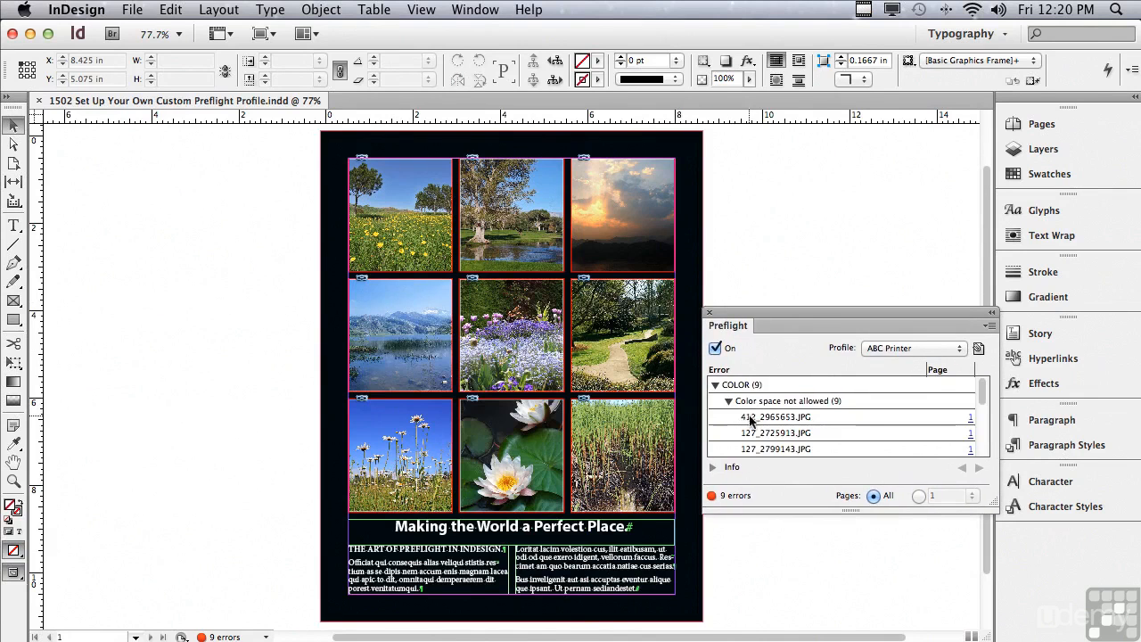
drag(982, 397, 982, 459)
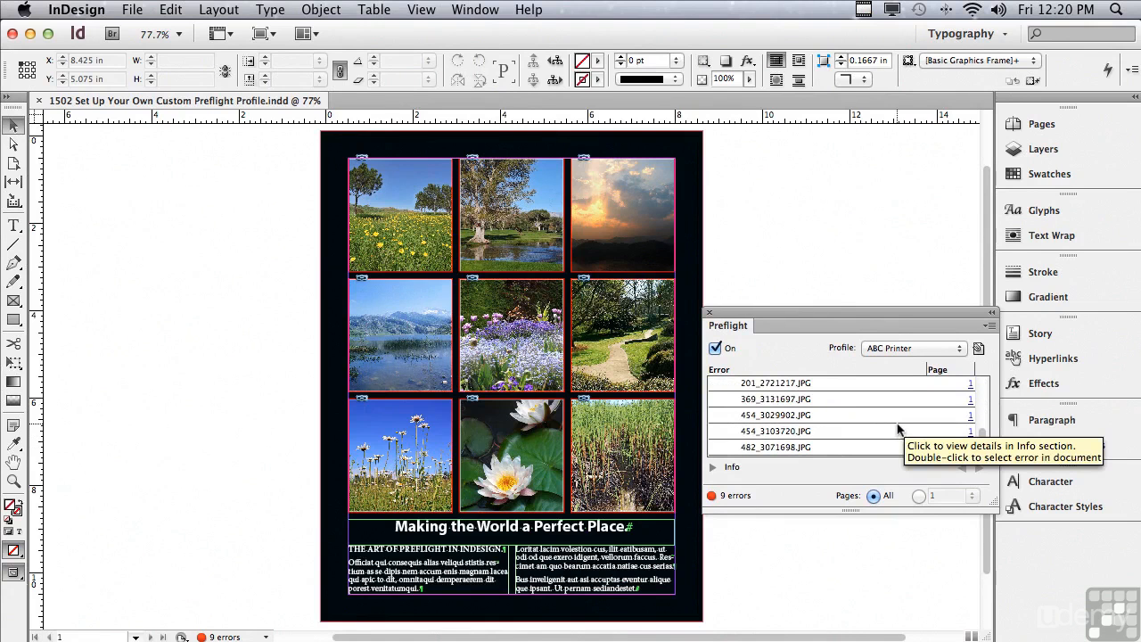
click(857, 417)
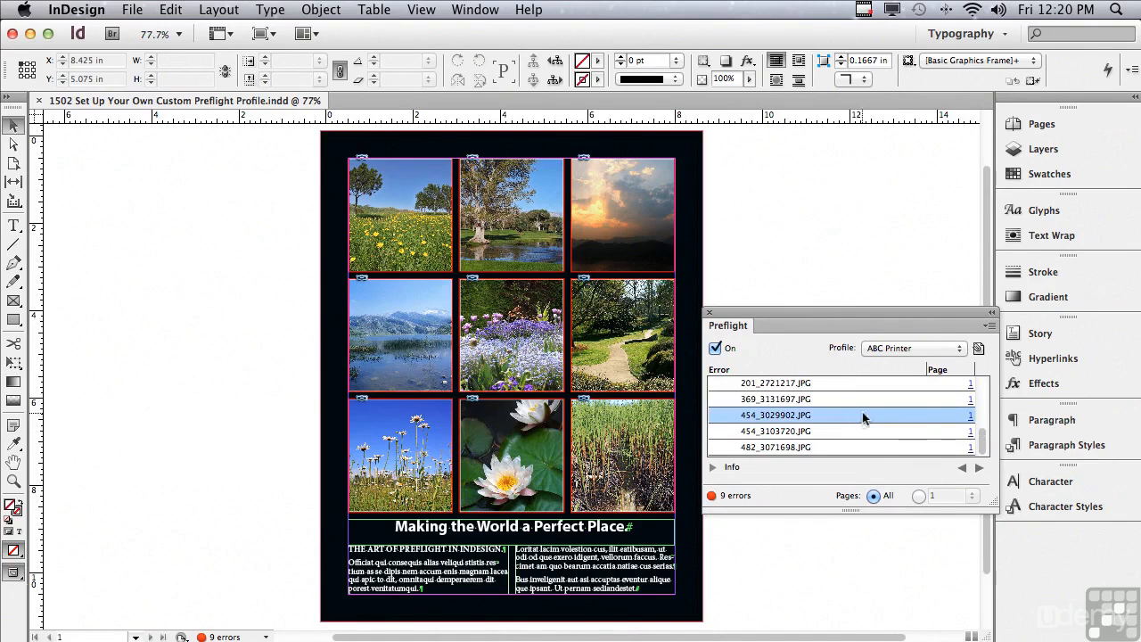
click(971, 421)
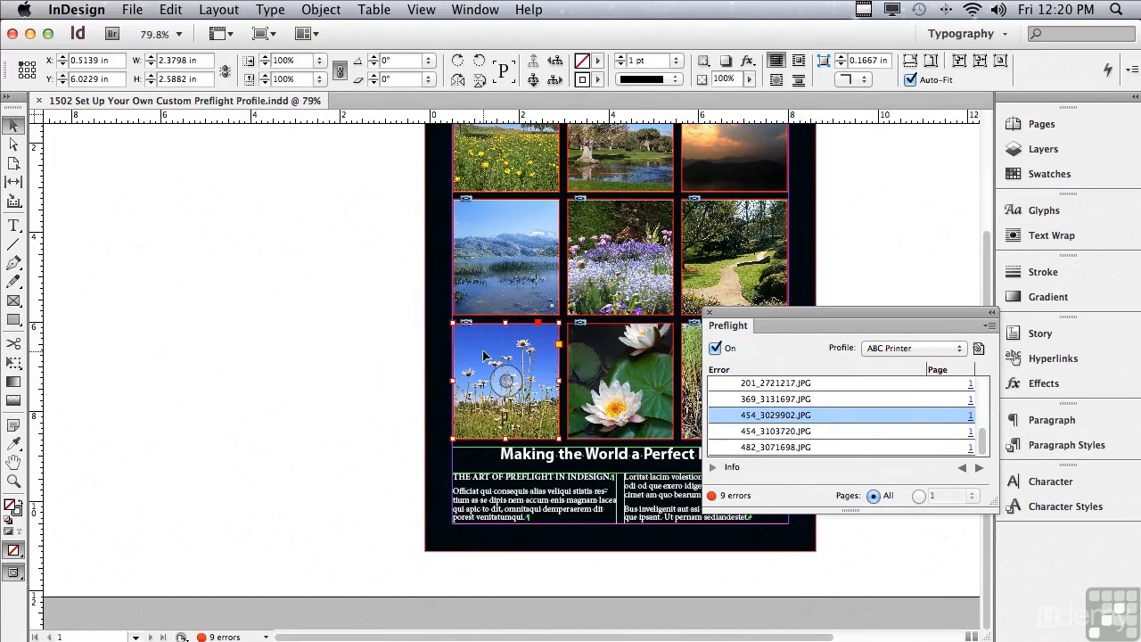